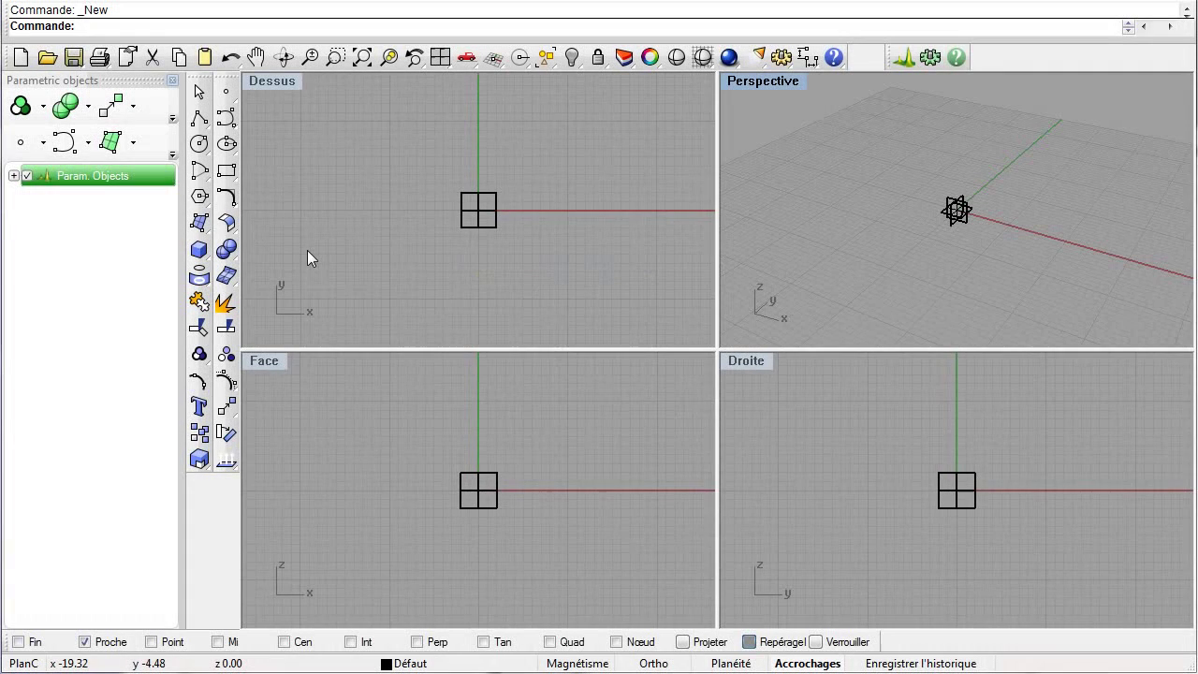
# - Expand Param. Objects and highlight the Droite, Face and Dessus construction planes in turn
pyautogui.click(13, 177)
pyautogui.click(101, 203)
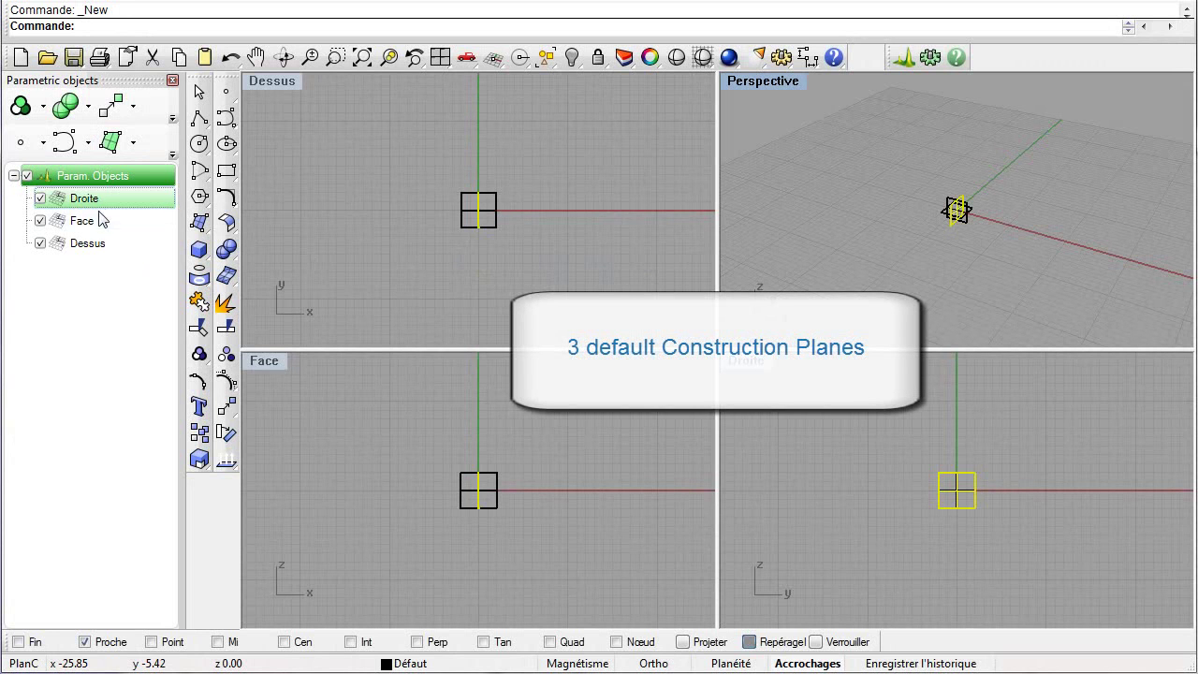
pyautogui.click(103, 224)
pyautogui.click(101, 247)
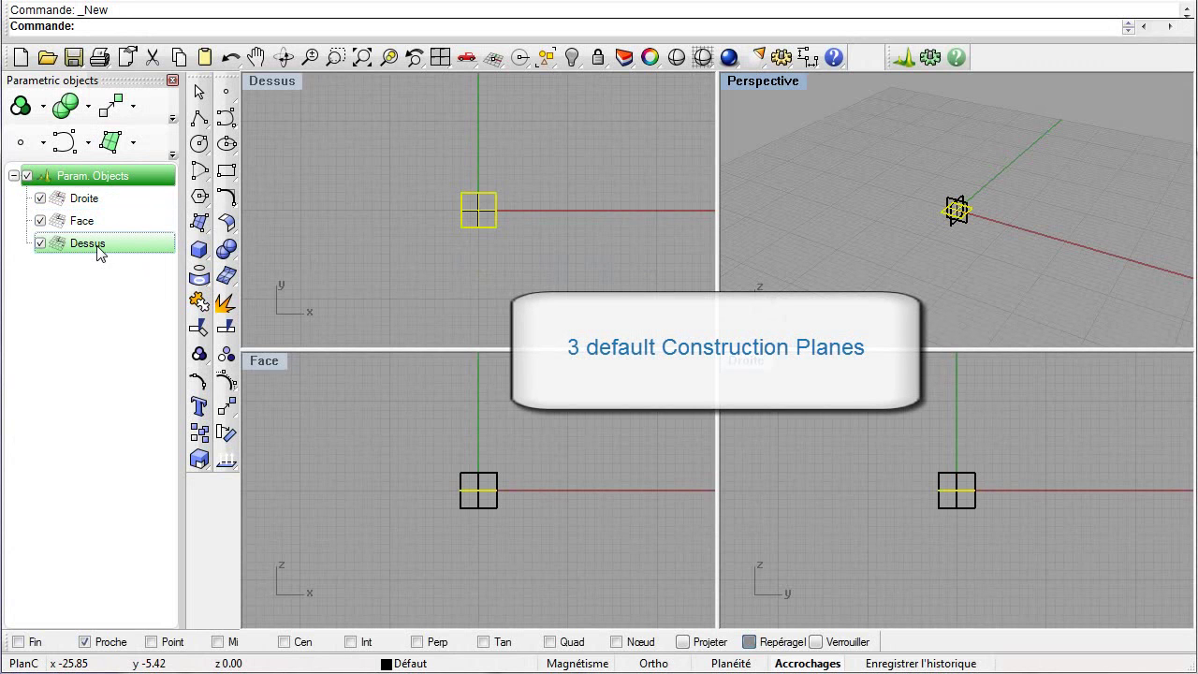
pyautogui.click(371, 263)
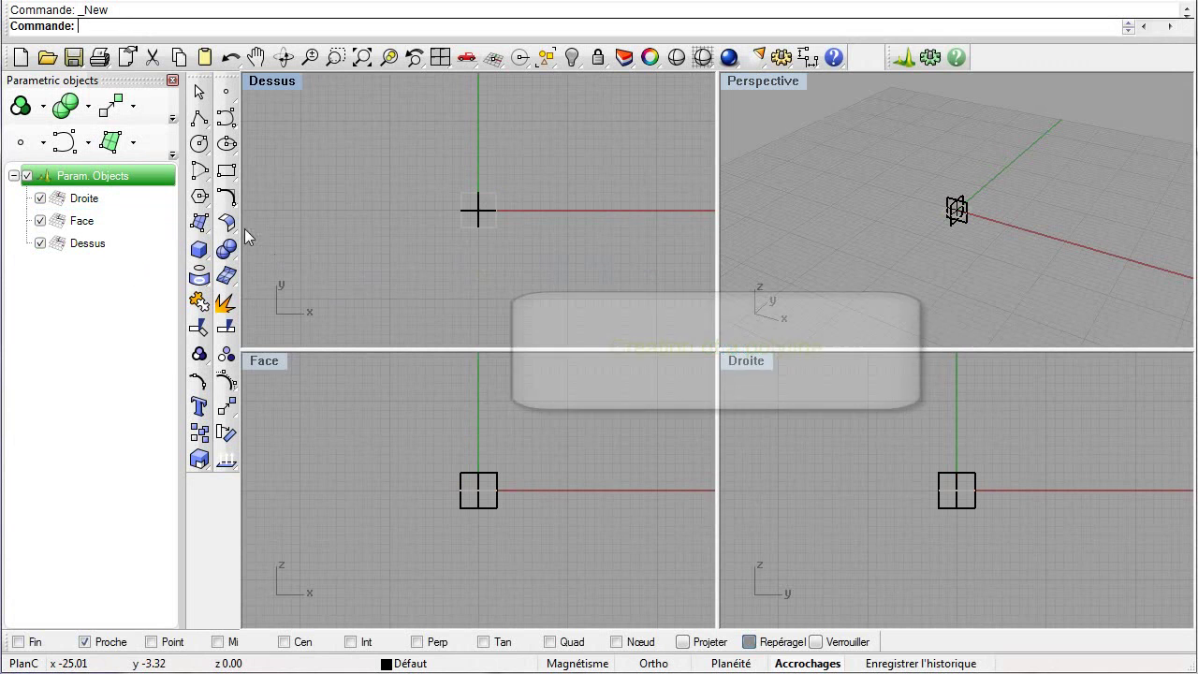
# - Draw a three-point polyline in the Dessus viewport
pyautogui.click(200, 122)
pyautogui.click(315, 245)
pyautogui.click(363, 312)
pyautogui.click(400, 278)
pyautogui.press('Return')
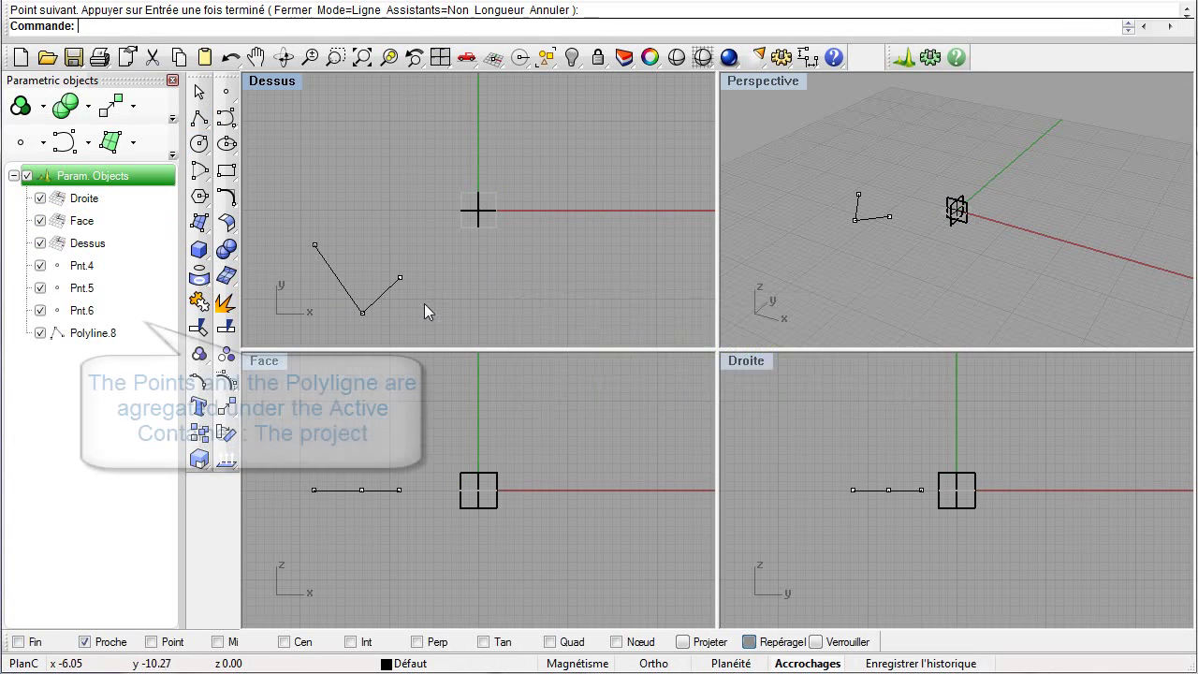
# - Inspect the new Pnt.4, Pnt.6 and Polyline.8 entries in the tree
pyautogui.click(399, 279)
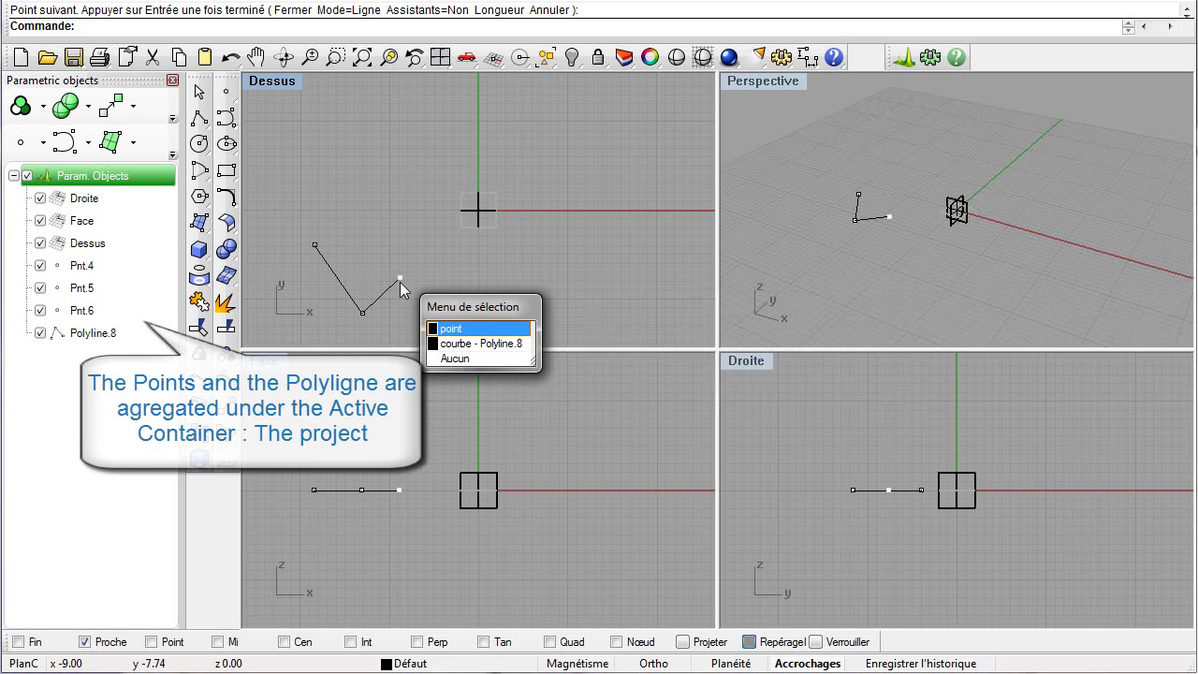
pyautogui.click(458, 326)
pyautogui.click(94, 312)
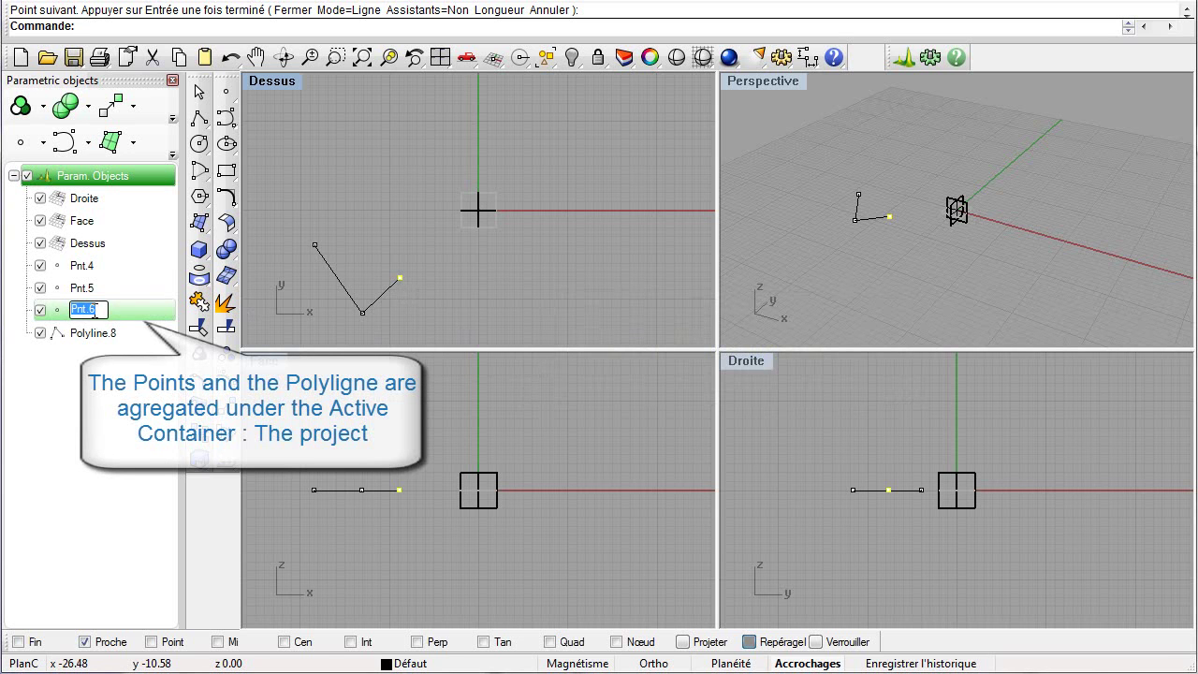
pyautogui.click(83, 266)
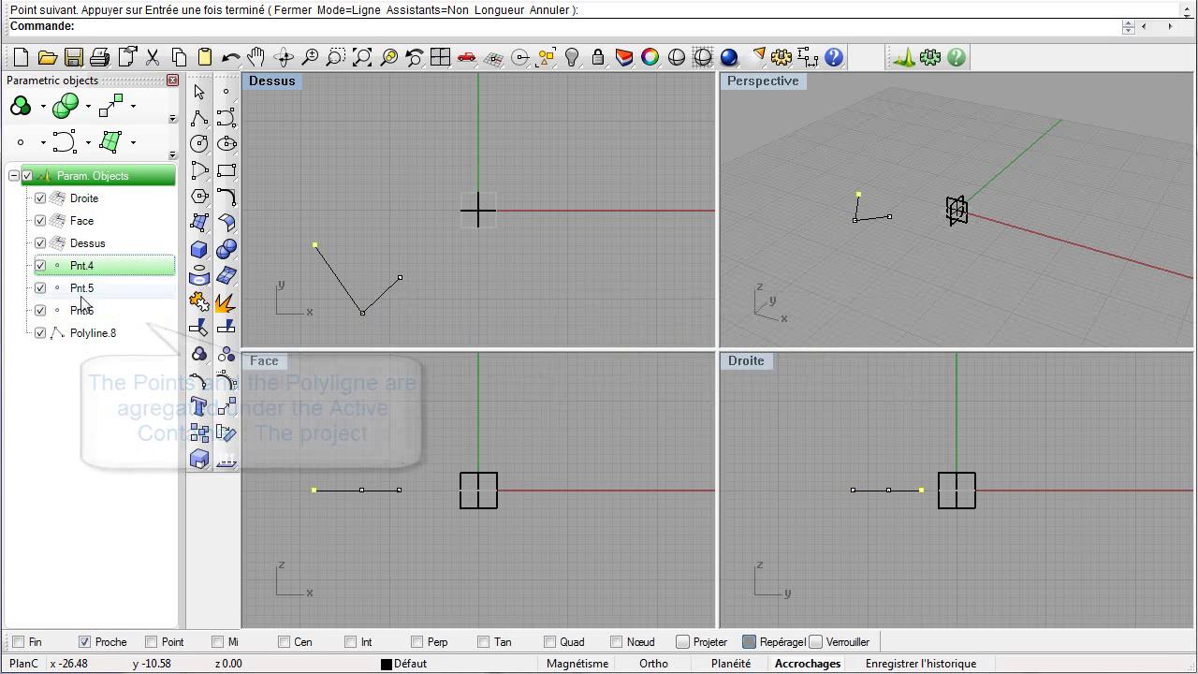
pyautogui.click(98, 334)
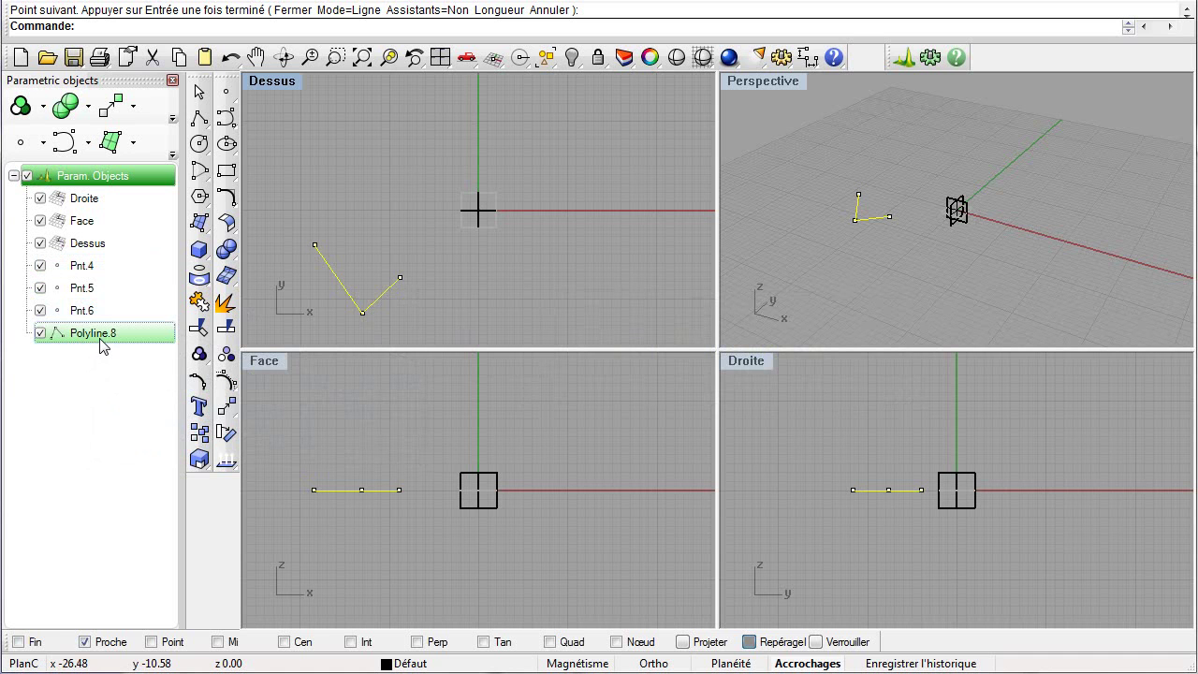
# - Set Dessus as the active CPlane from its tree context menu and start a new polyline
pyautogui.click(87, 245)
pyautogui.doubleClick(87, 246)
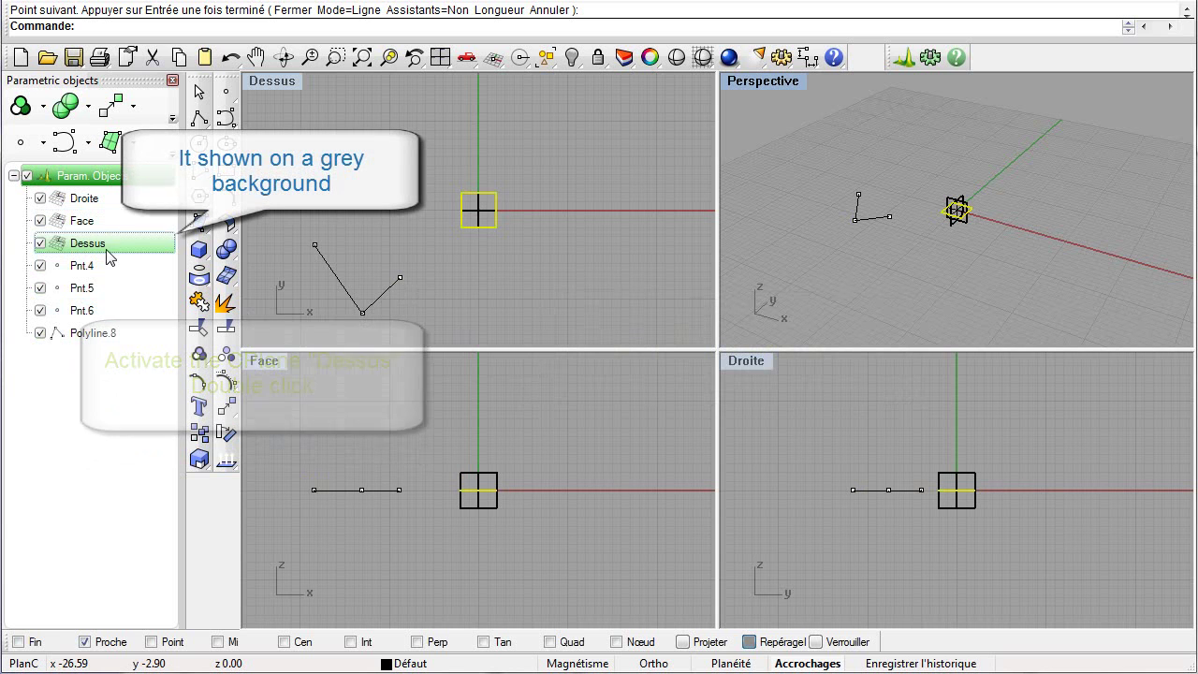
pyautogui.click(133, 290)
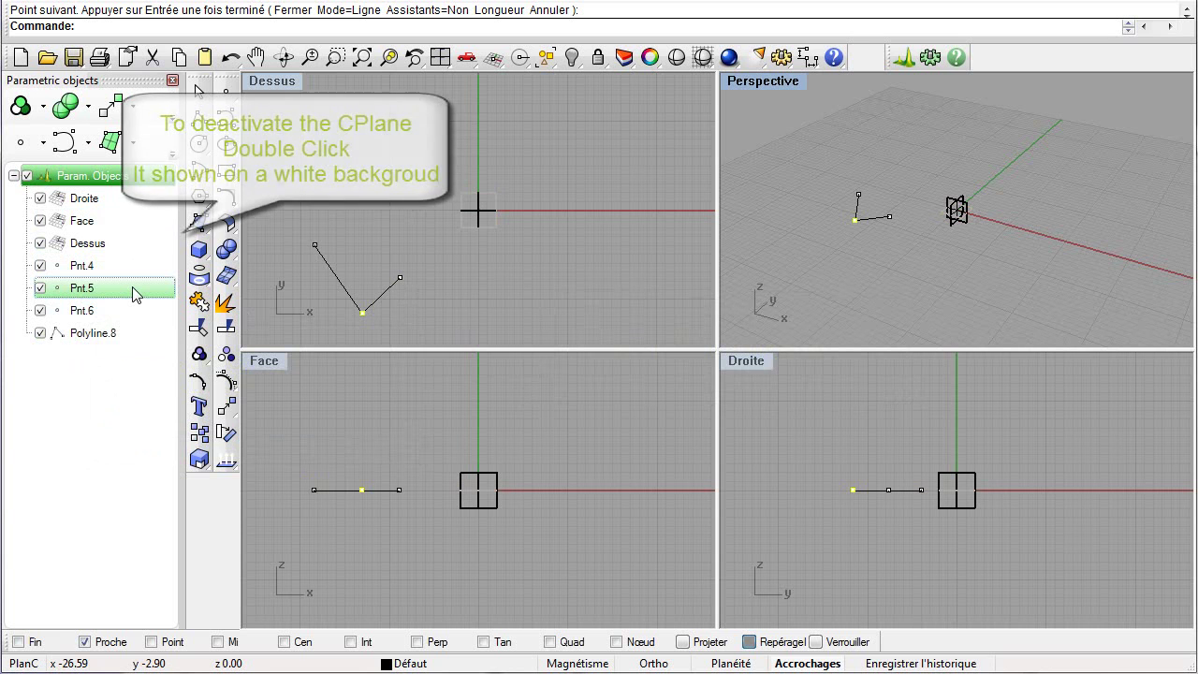
pyautogui.click(113, 251)
pyautogui.rightClick(142, 247)
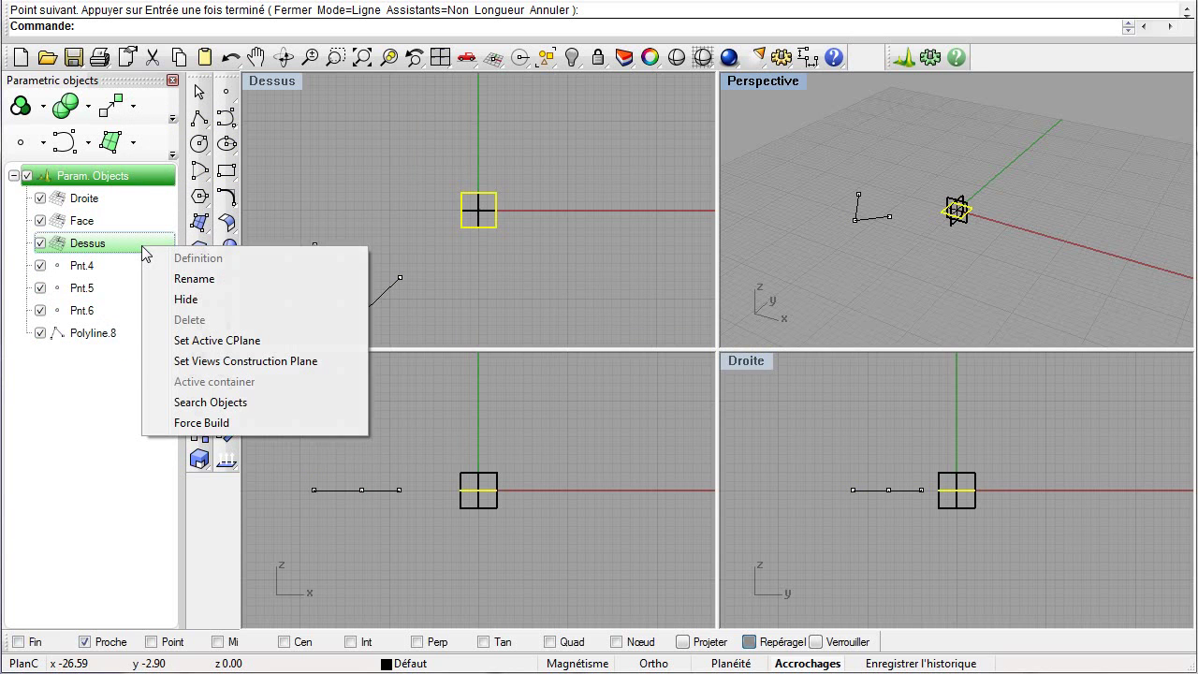
pyautogui.click(236, 343)
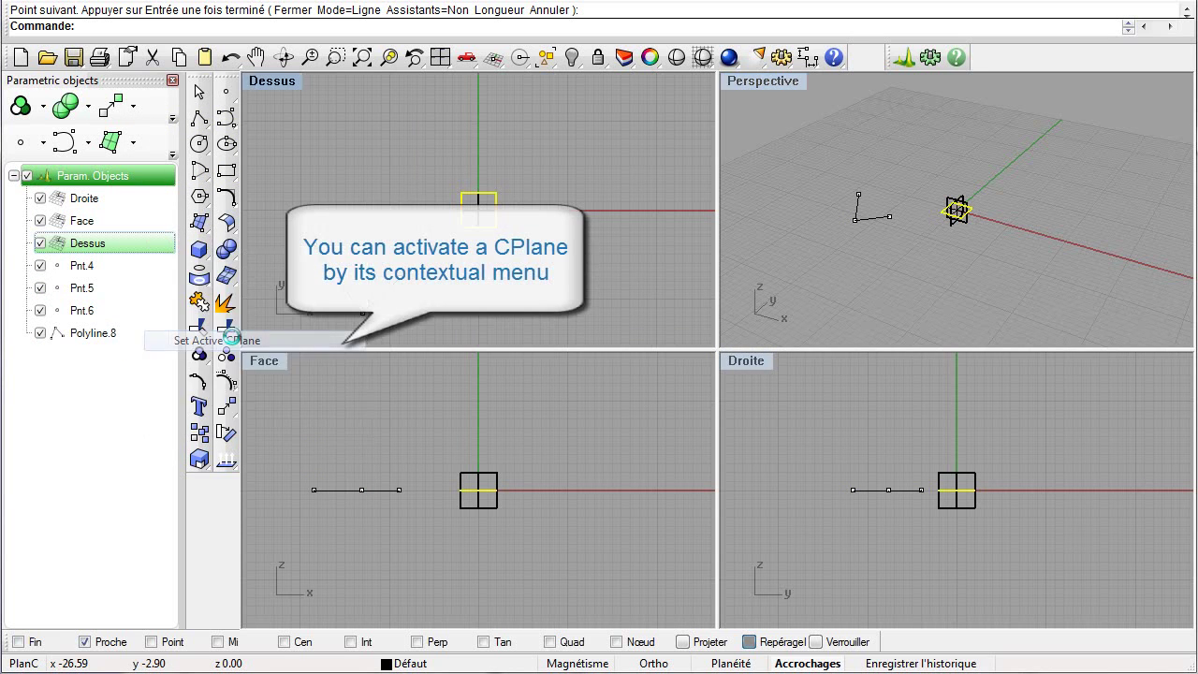
pyautogui.click(200, 118)
# - Draw a three-point polyline in the Perspective viewport
pyautogui.click(976, 262)
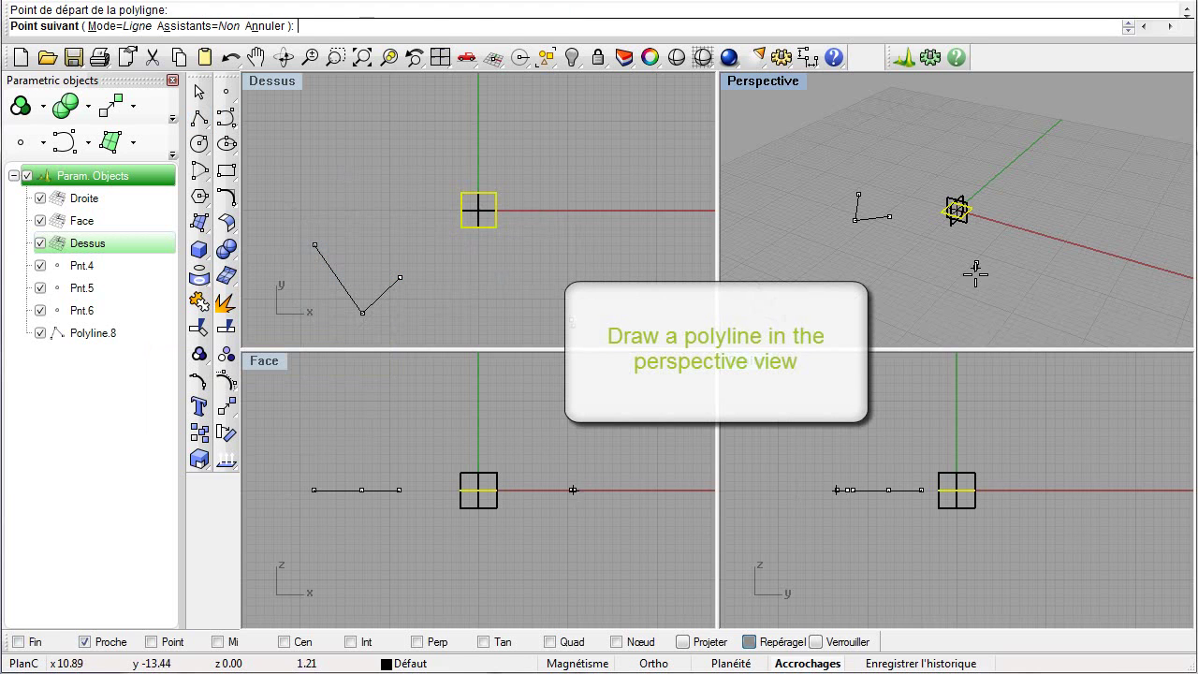
pyautogui.click(976, 298)
pyautogui.click(1015, 283)
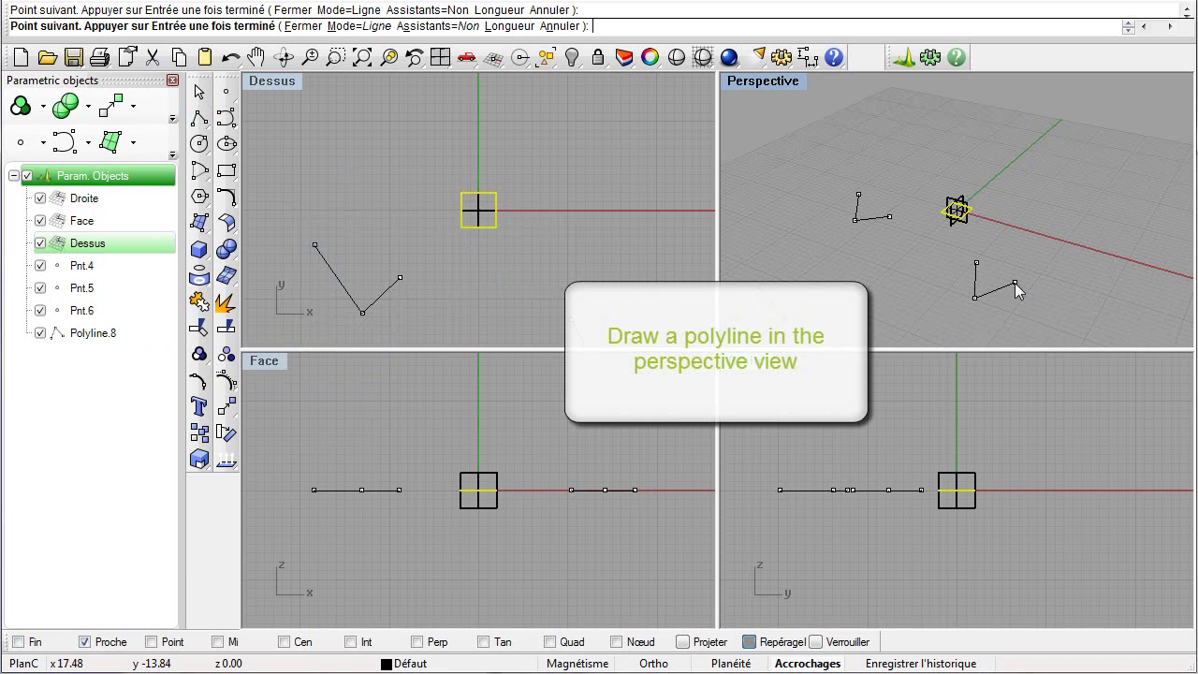
pyautogui.press('Return')
# - Check Polyline.13 and its vertices Pnt.9, Pnt.10 and Pnt.11 under Dessus
pyautogui.click(997, 290)
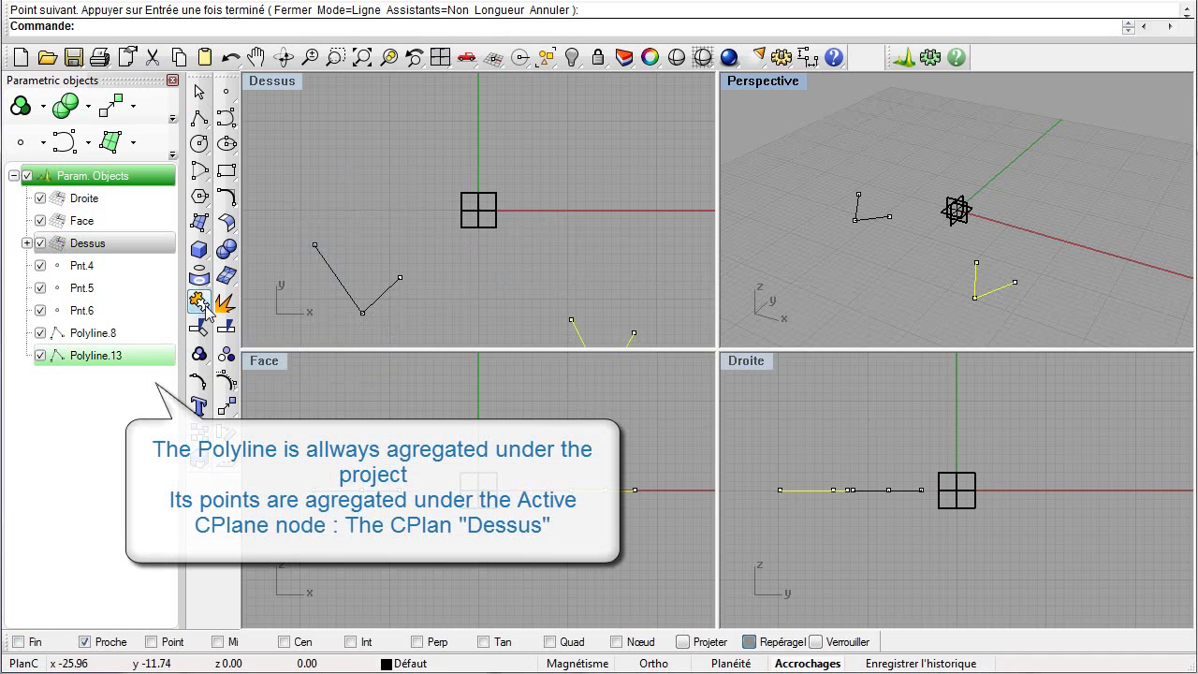
pyautogui.click(1016, 284)
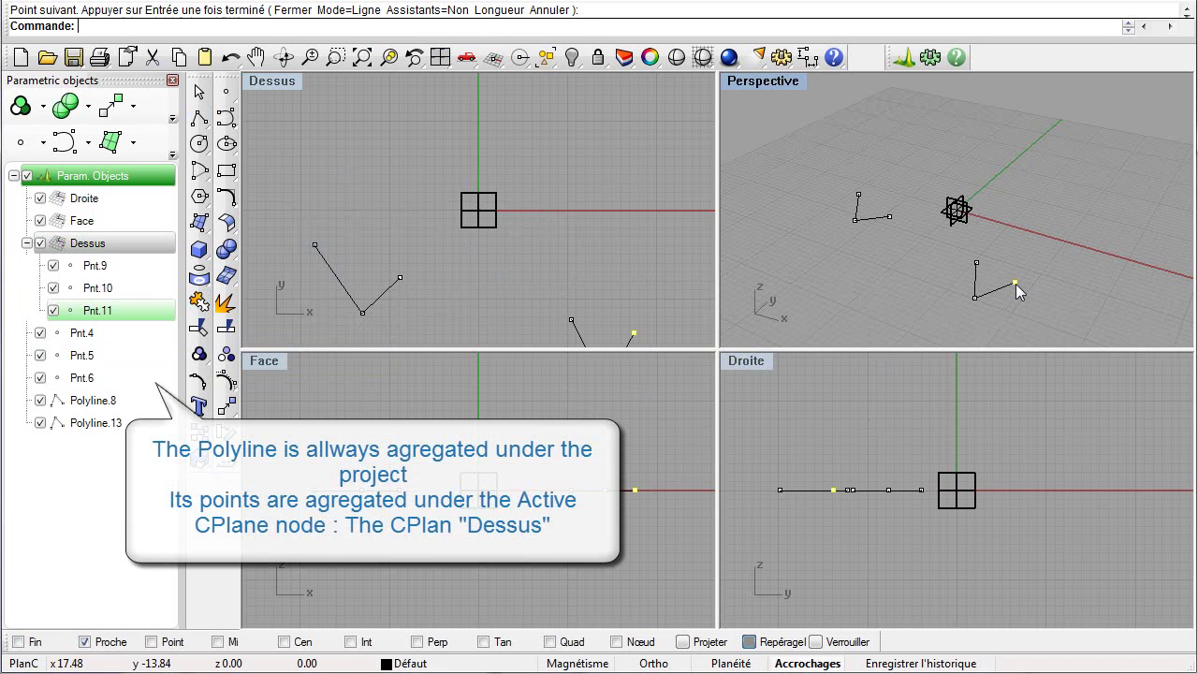
pyautogui.click(971, 301)
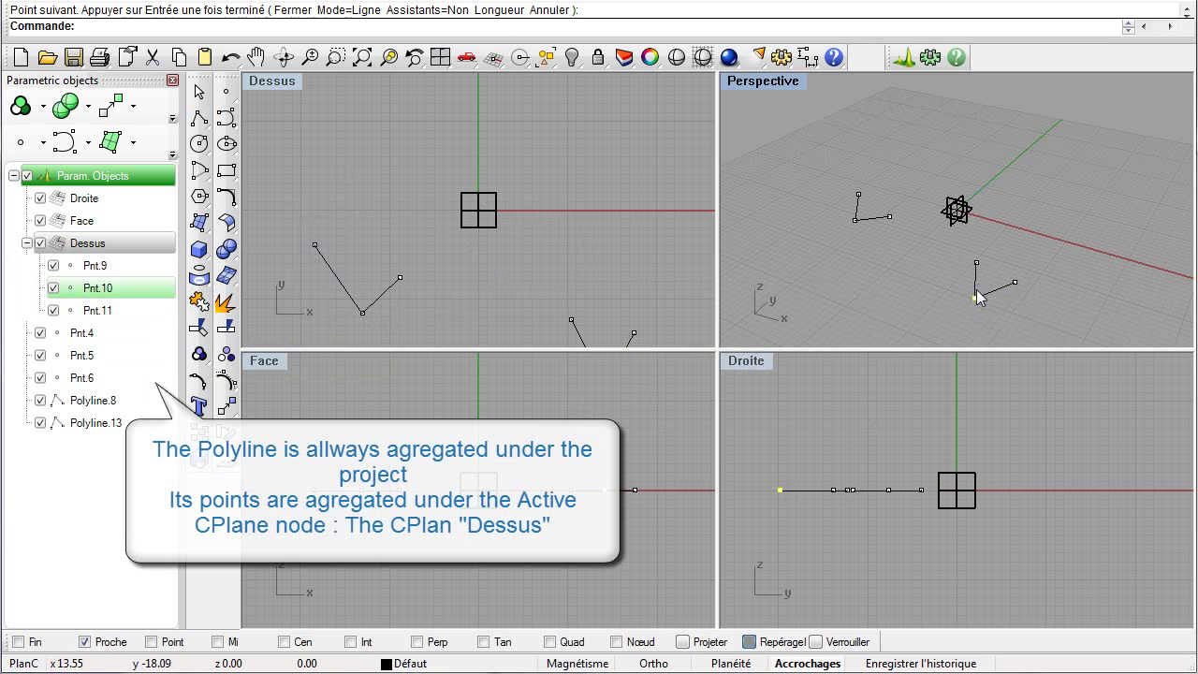
pyautogui.click(975, 263)
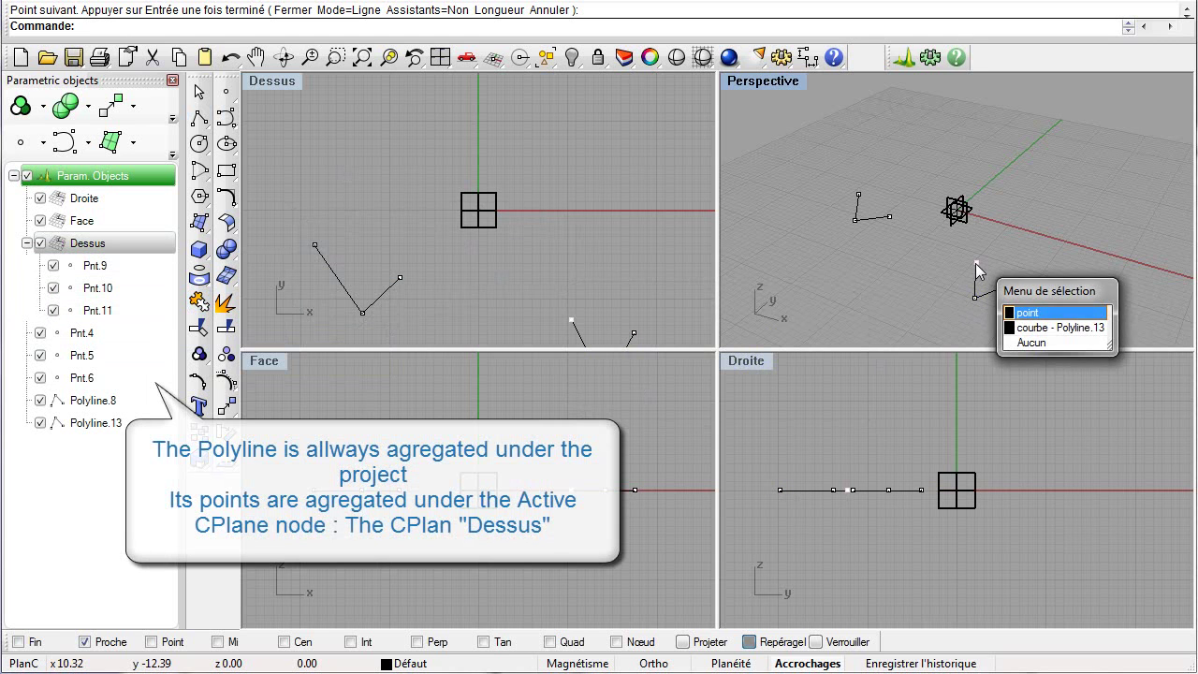
pyautogui.click(1041, 312)
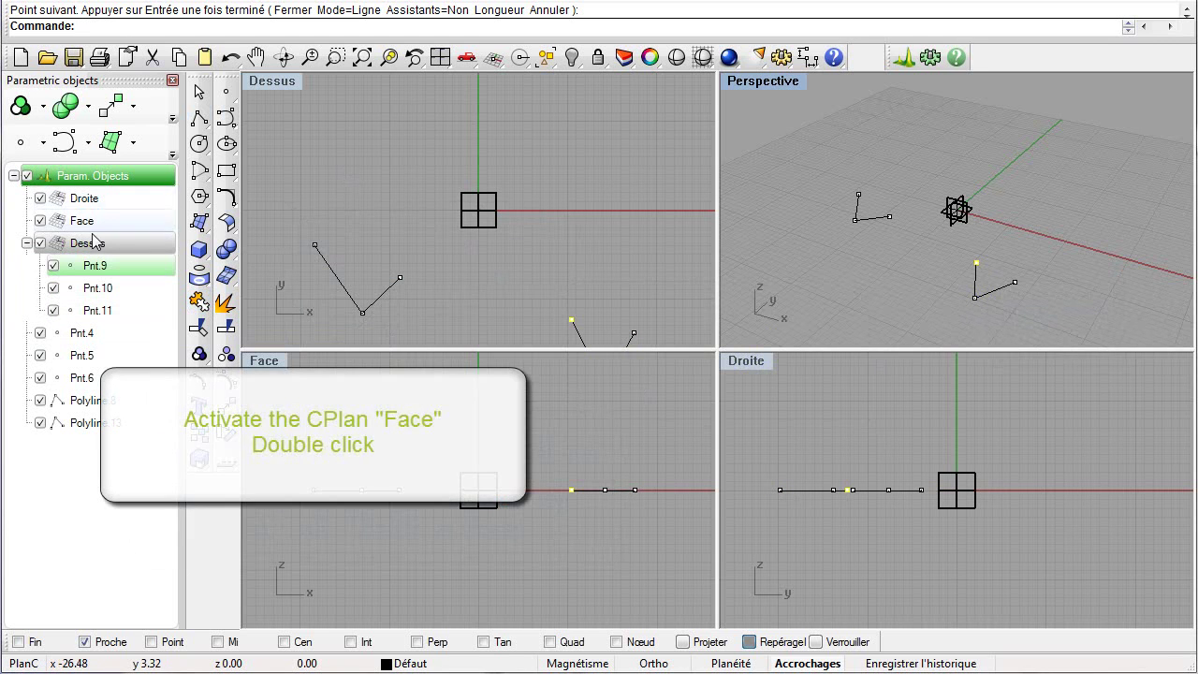
# - Activate the Face CPlane, draw Circle.16 in Perspective and select its centre Pnt.15
pyautogui.doubleClick(120, 221)
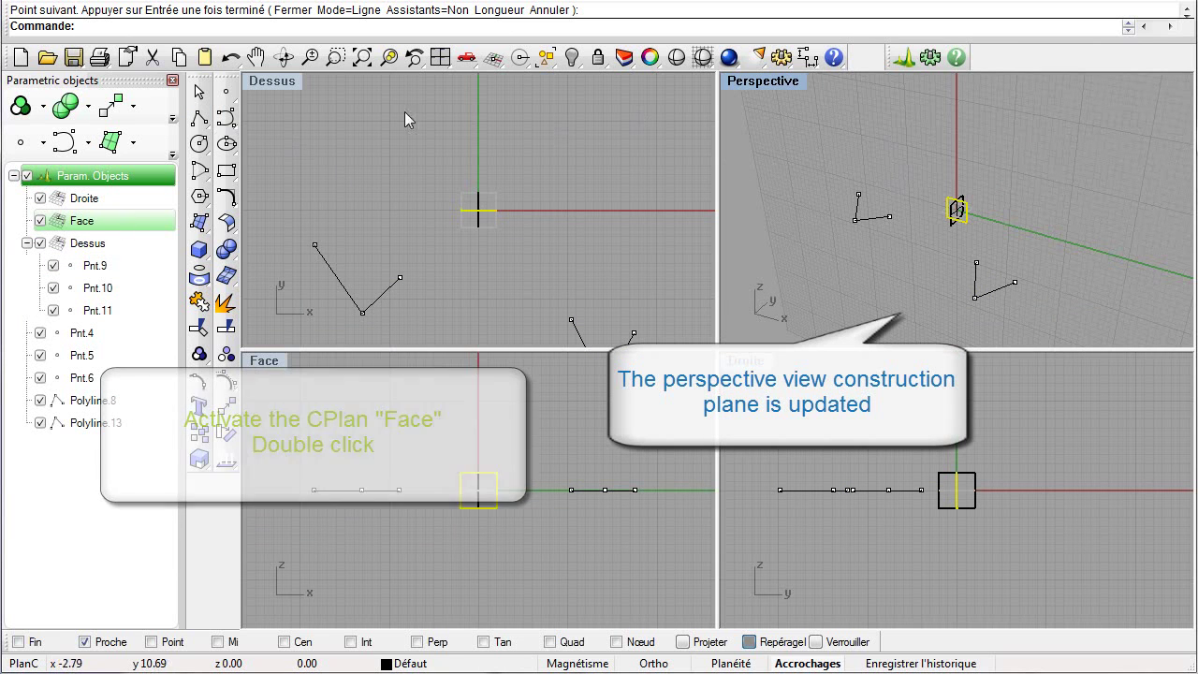
pyautogui.click(198, 143)
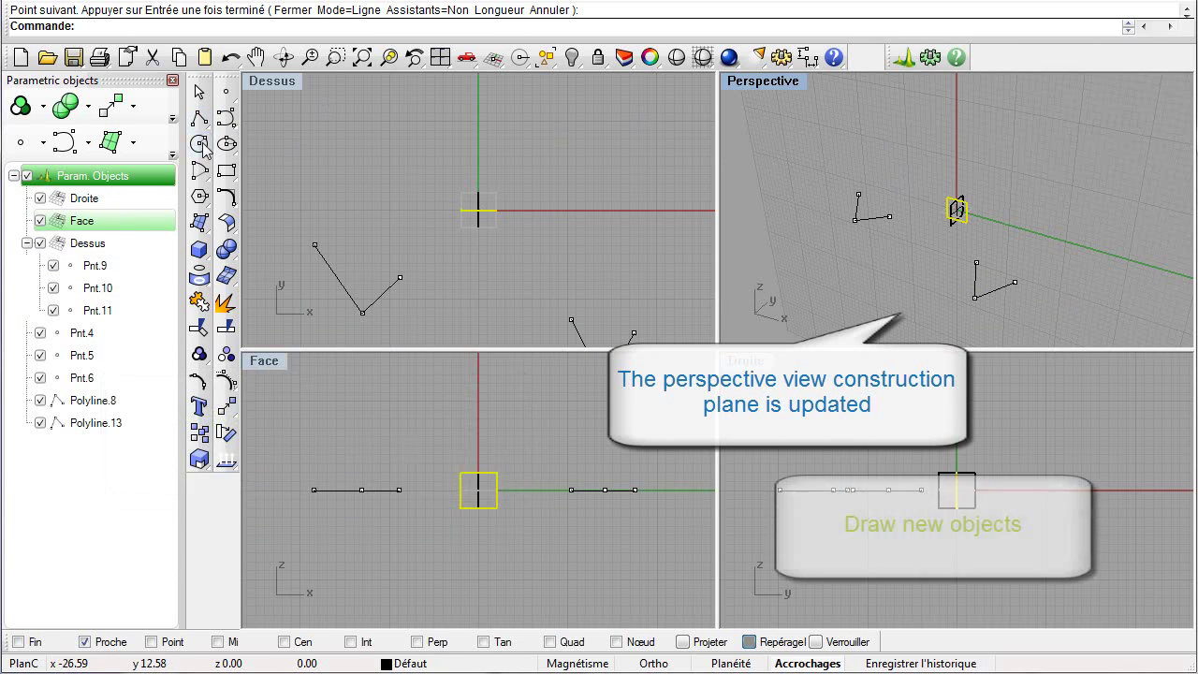
pyautogui.click(1083, 161)
pyautogui.click(1095, 190)
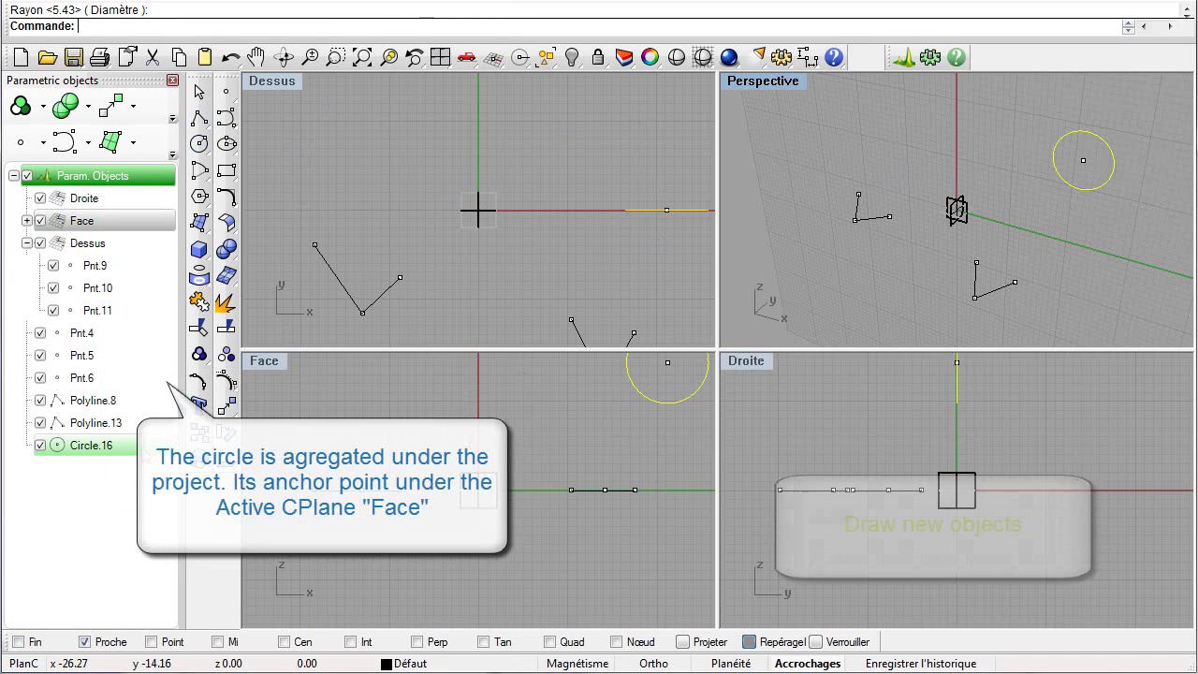
pyautogui.click(1083, 162)
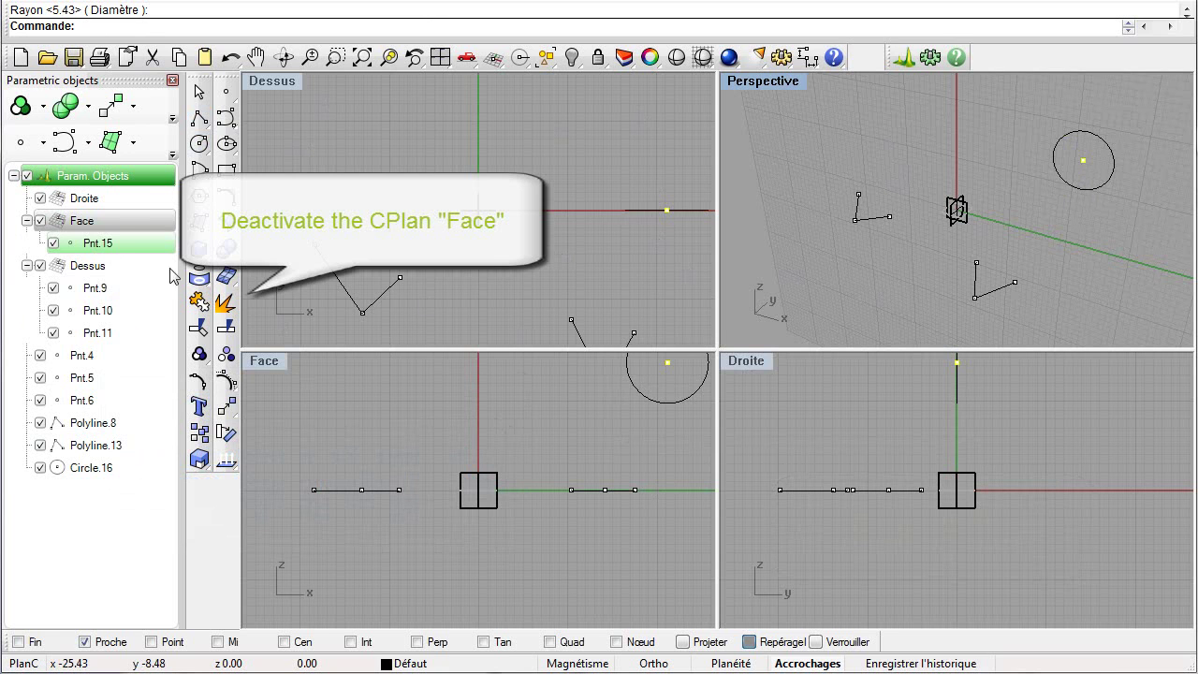
# - Unset Face as the active construction plane and select Circle.16
pyautogui.rightClick(119, 231)
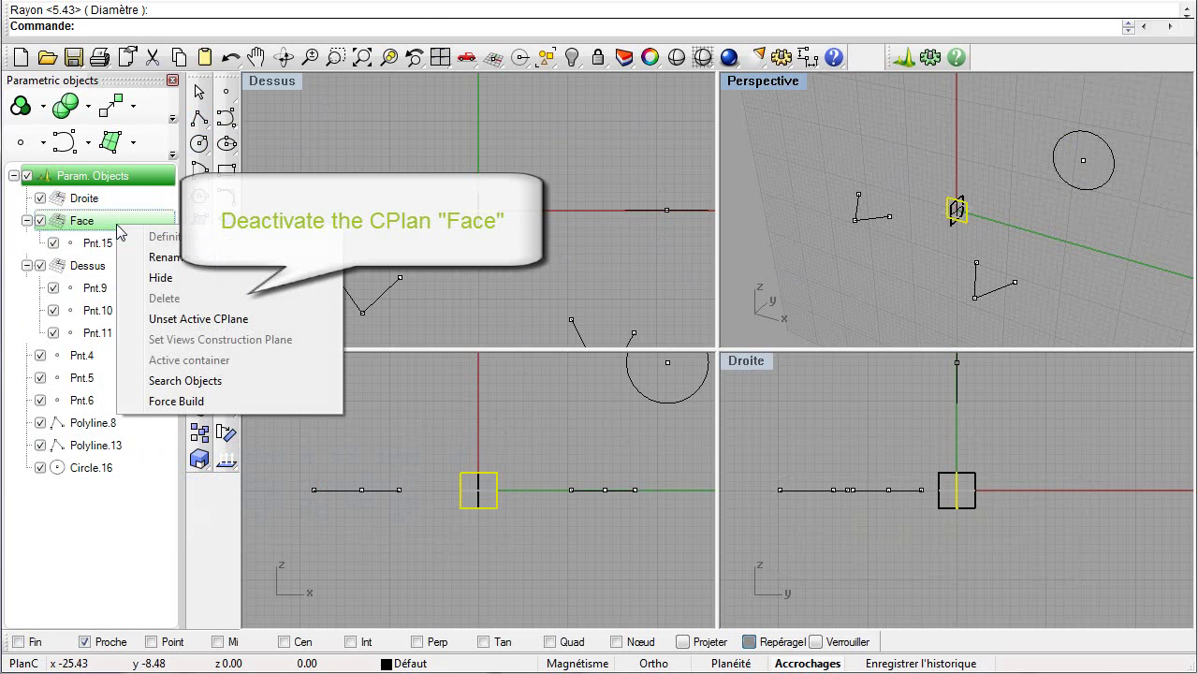
pyautogui.click(190, 318)
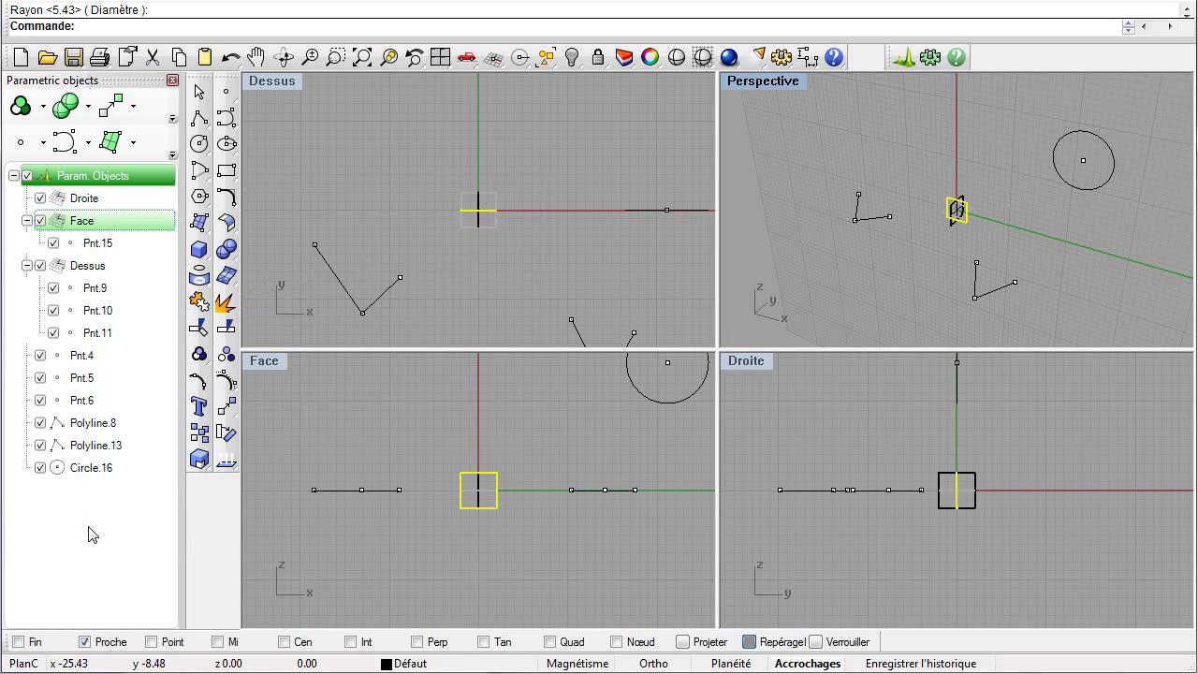
pyautogui.click(112, 468)
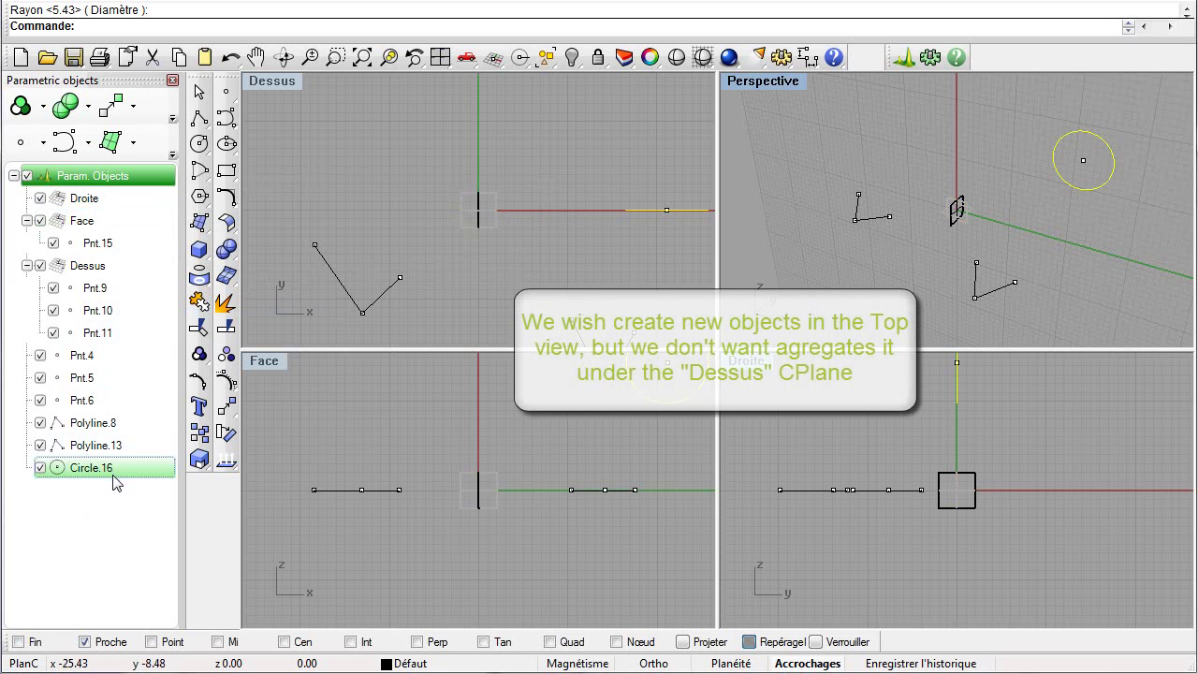
# - Set the Perspective view's construction plane from the Dessus plane
pyautogui.click(101, 268)
pyautogui.rightClick(104, 270)
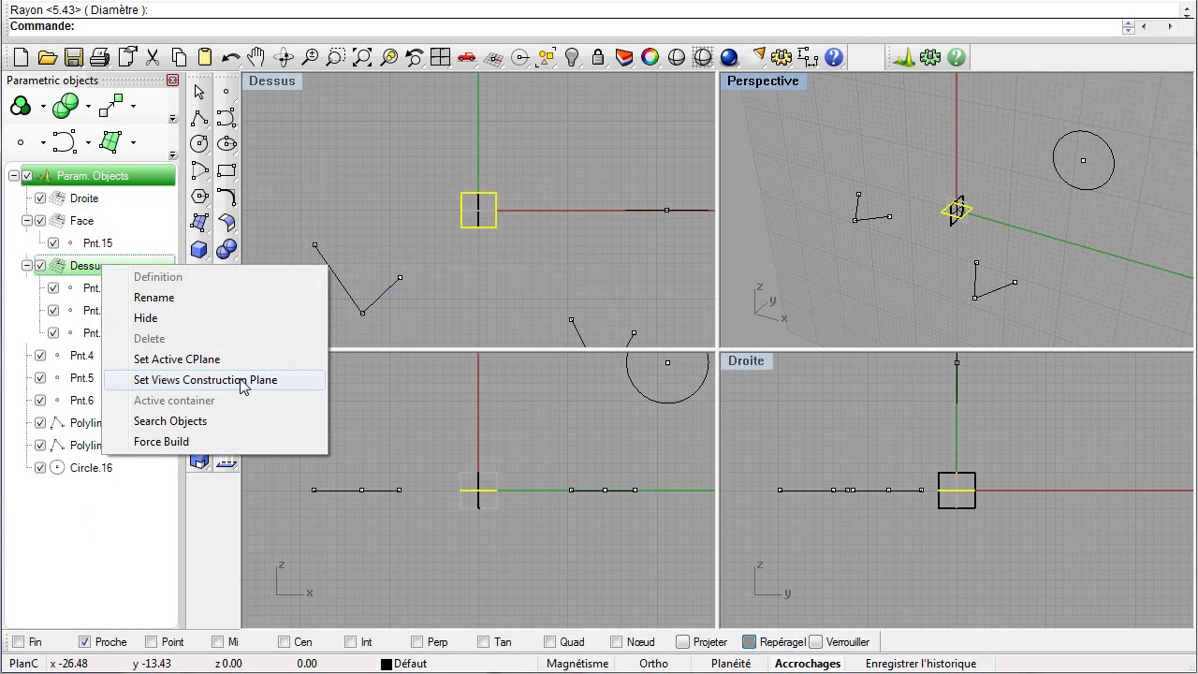
pyautogui.click(241, 381)
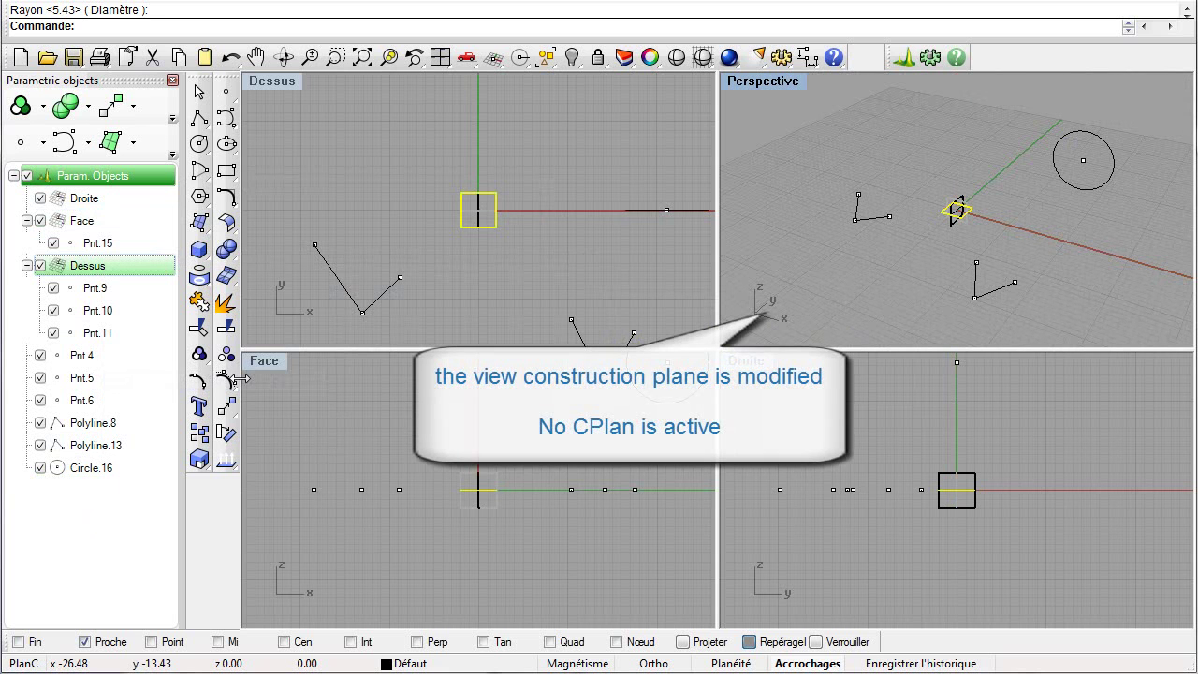
pyautogui.click(200, 170)
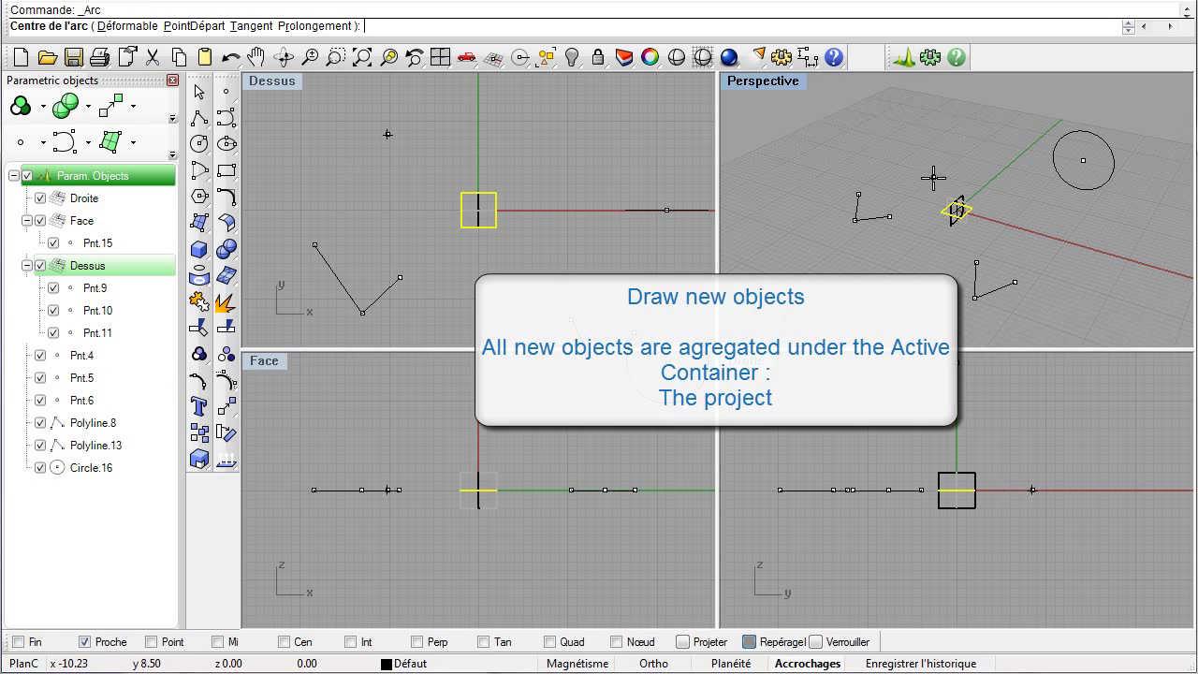
# - Draw a small arc in Perspective and inspect Arc.21 and its centre Pnt.20
pyautogui.click(934, 176)
pyautogui.click(925, 156)
pyautogui.click(917, 160)
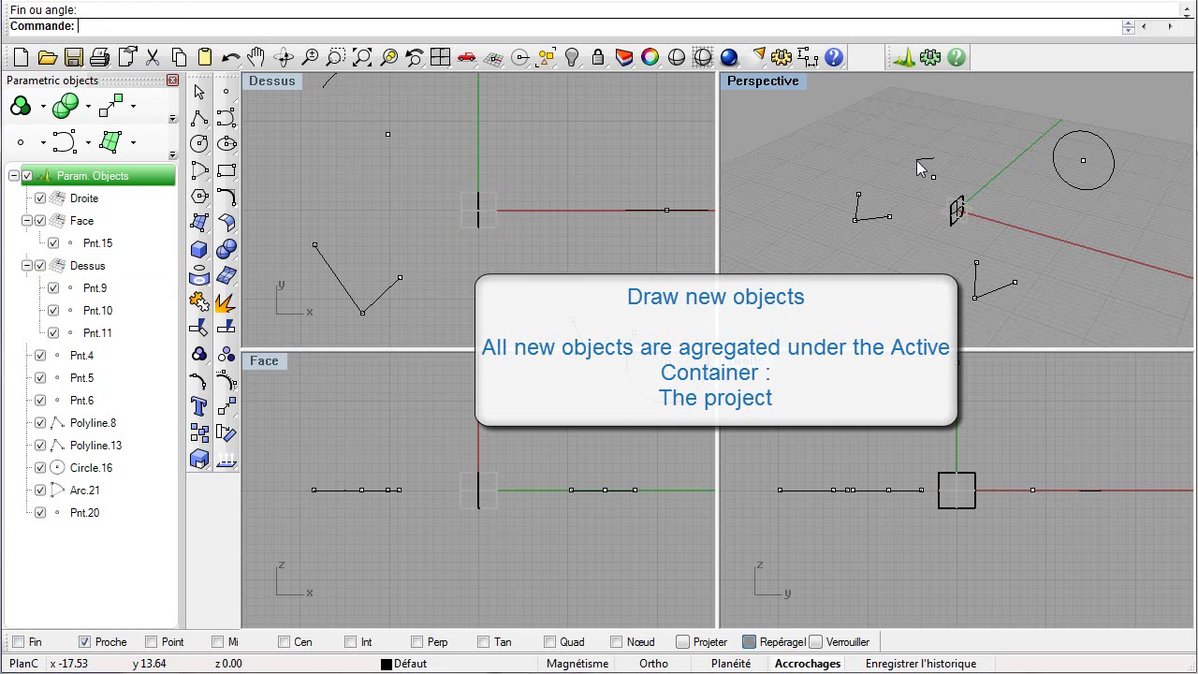
pyautogui.click(921, 160)
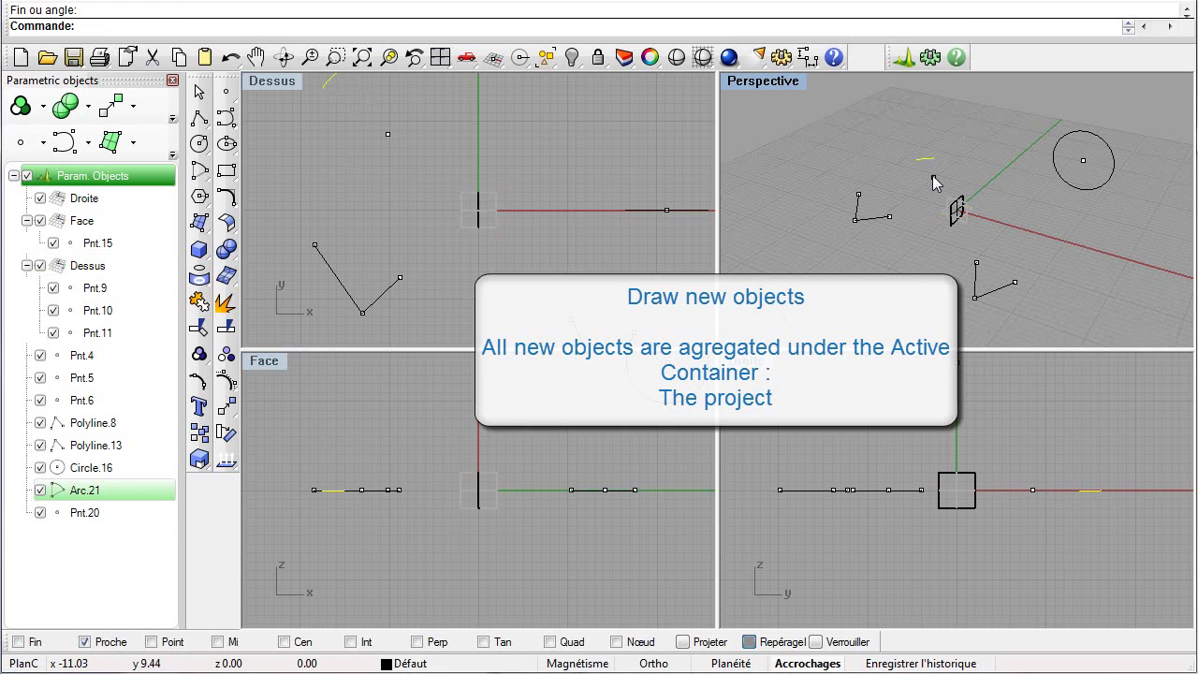
pyautogui.click(932, 176)
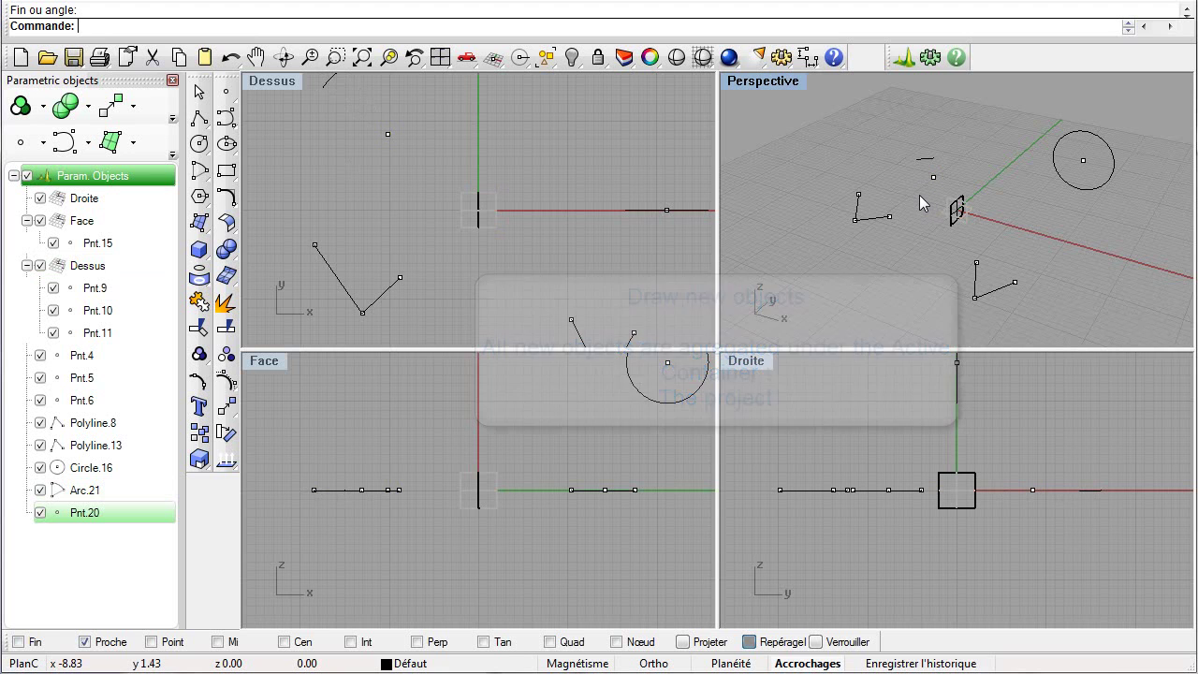
pyautogui.press('Escape')
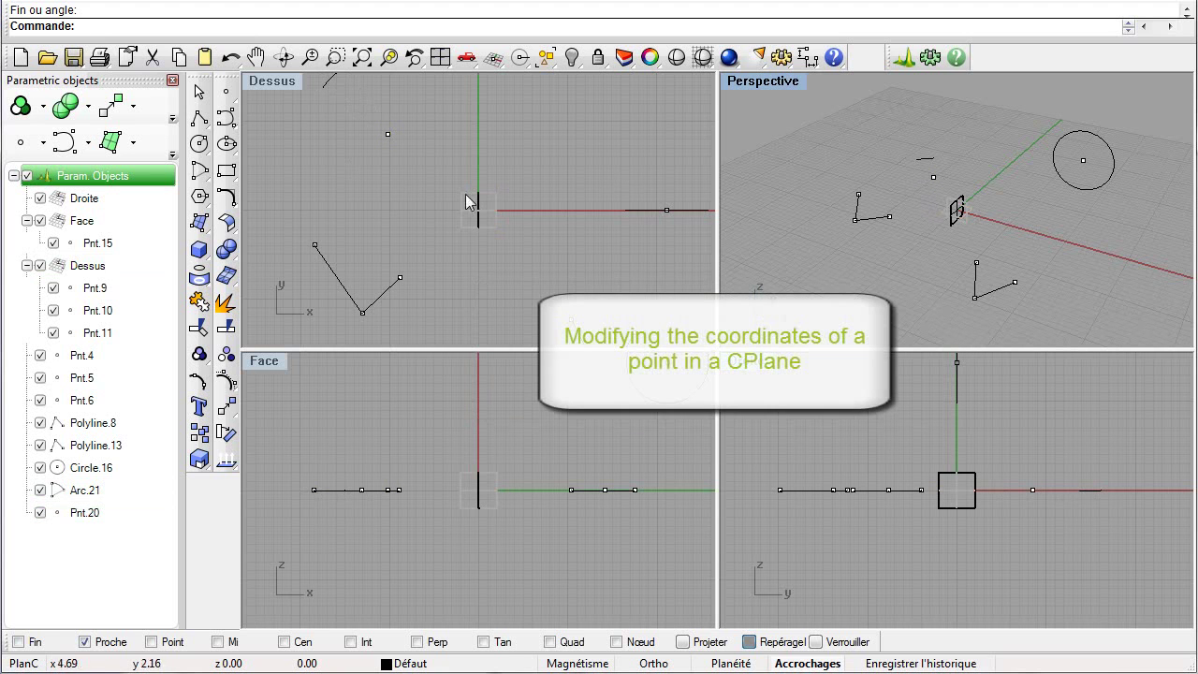
# - Set Pnt.15's Y coordinate to 5 in its Definition and accept the owner-change warning
pyautogui.click(98, 246)
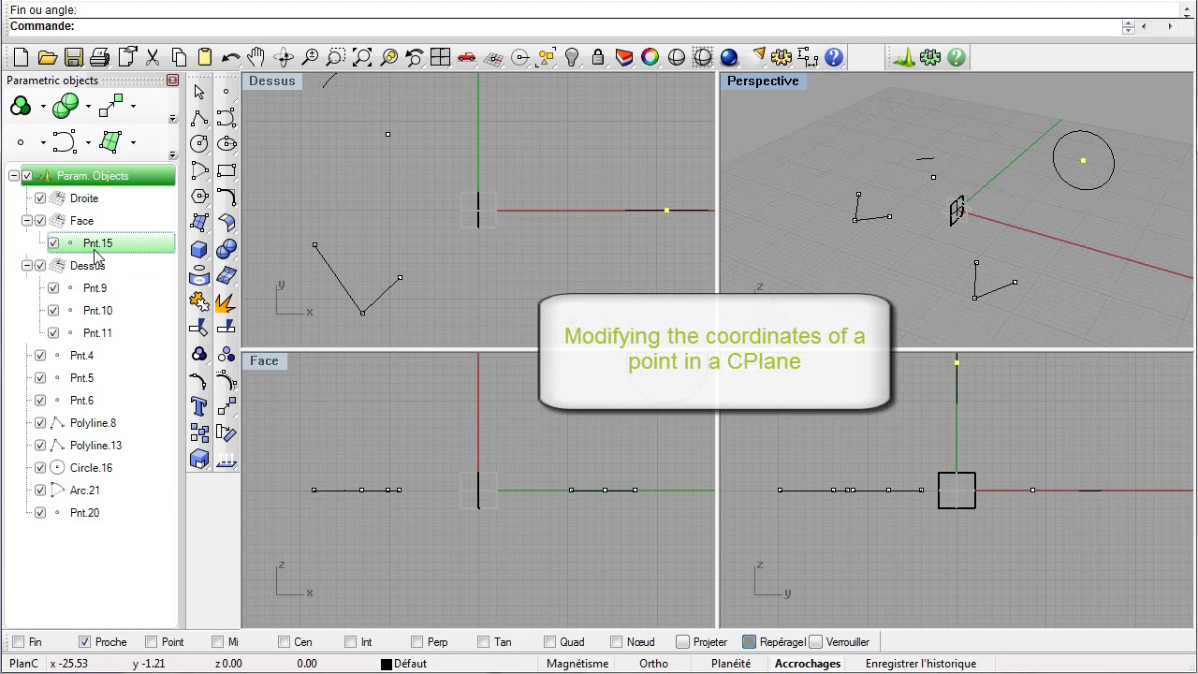
pyautogui.rightClick(129, 255)
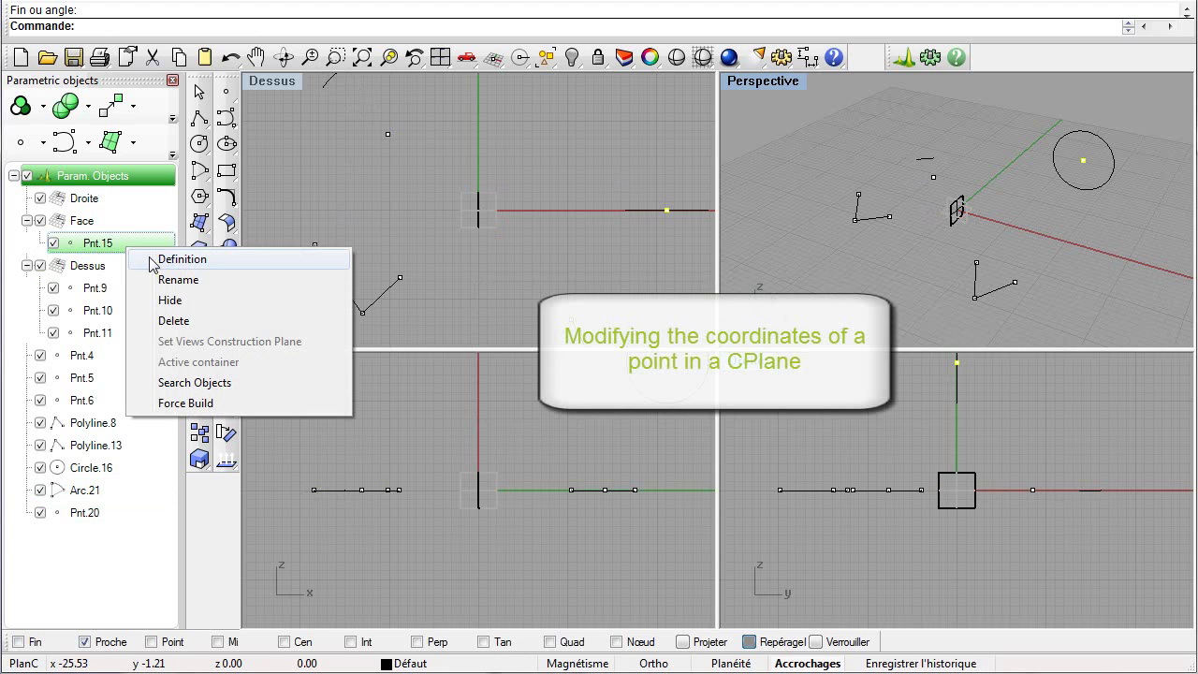
pyautogui.click(155, 259)
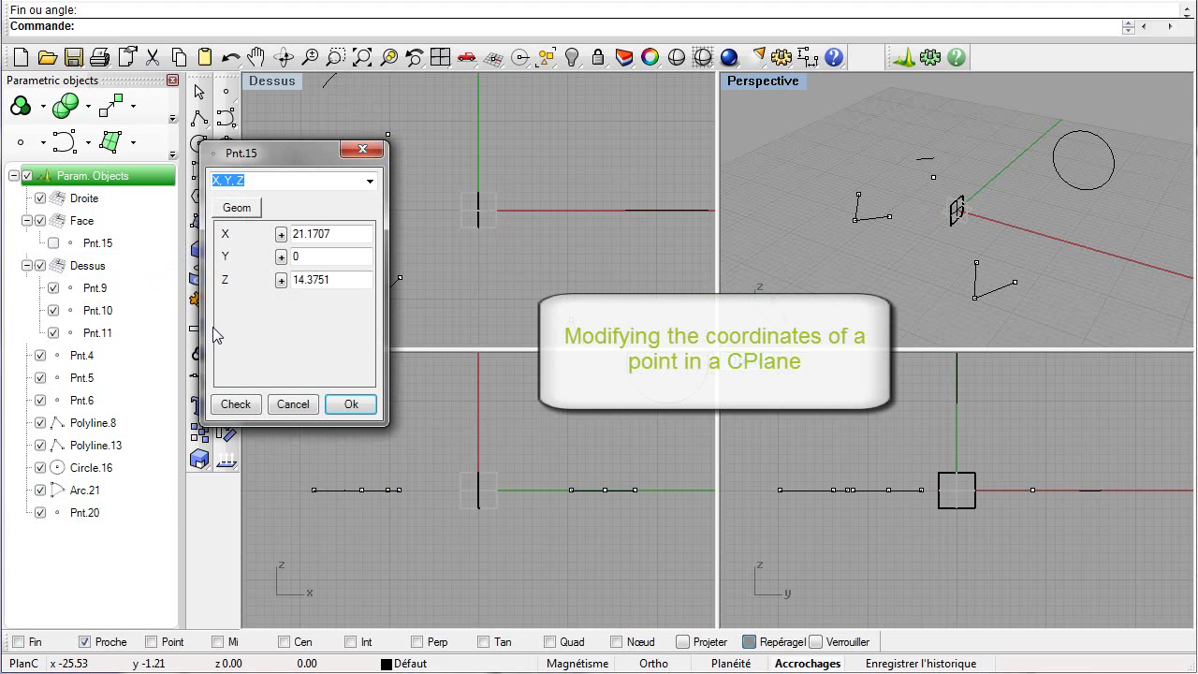
pyautogui.write('5')
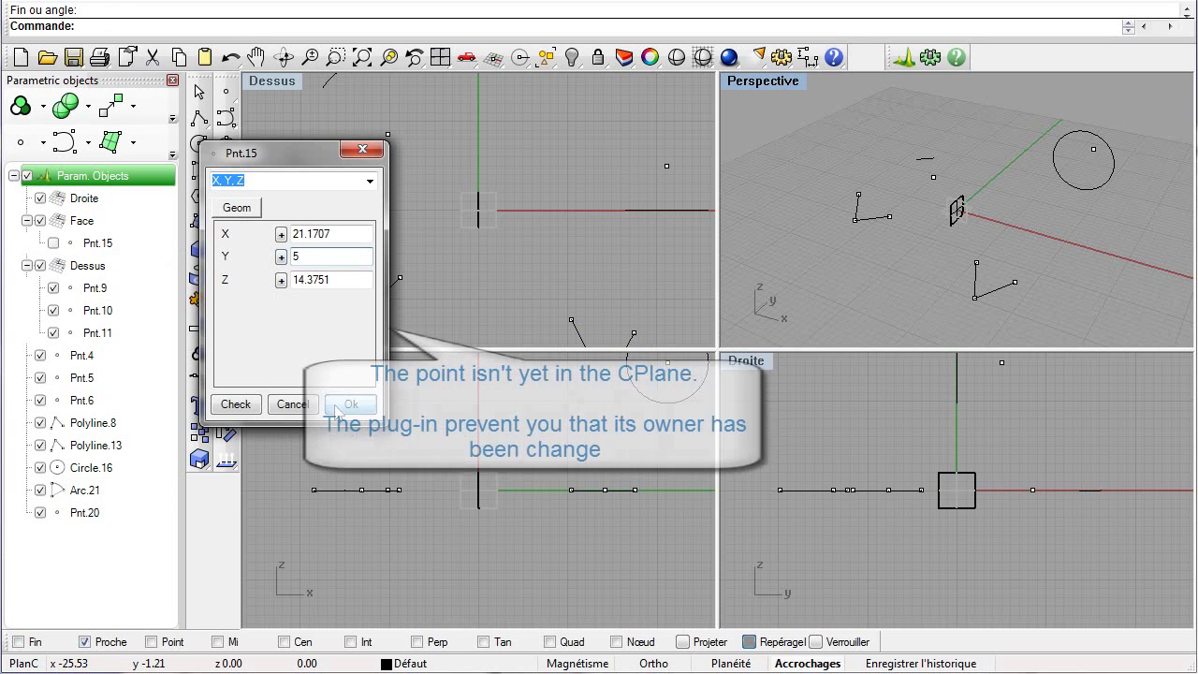
pyautogui.click(351, 404)
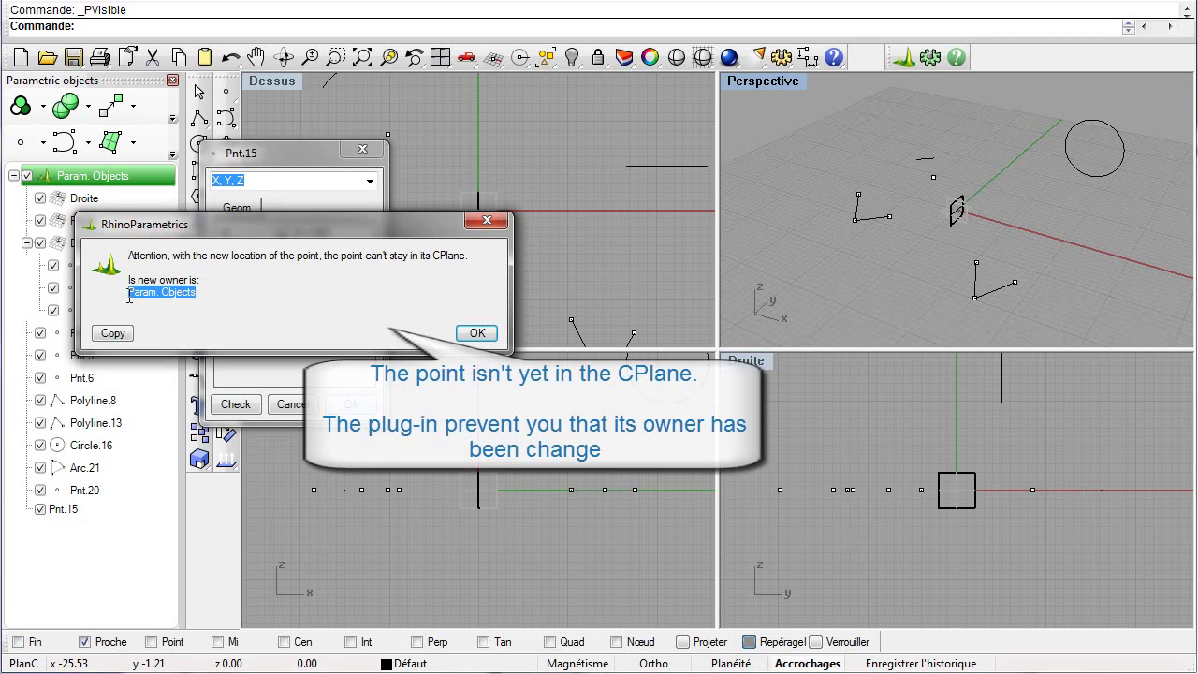
pyautogui.click(476, 334)
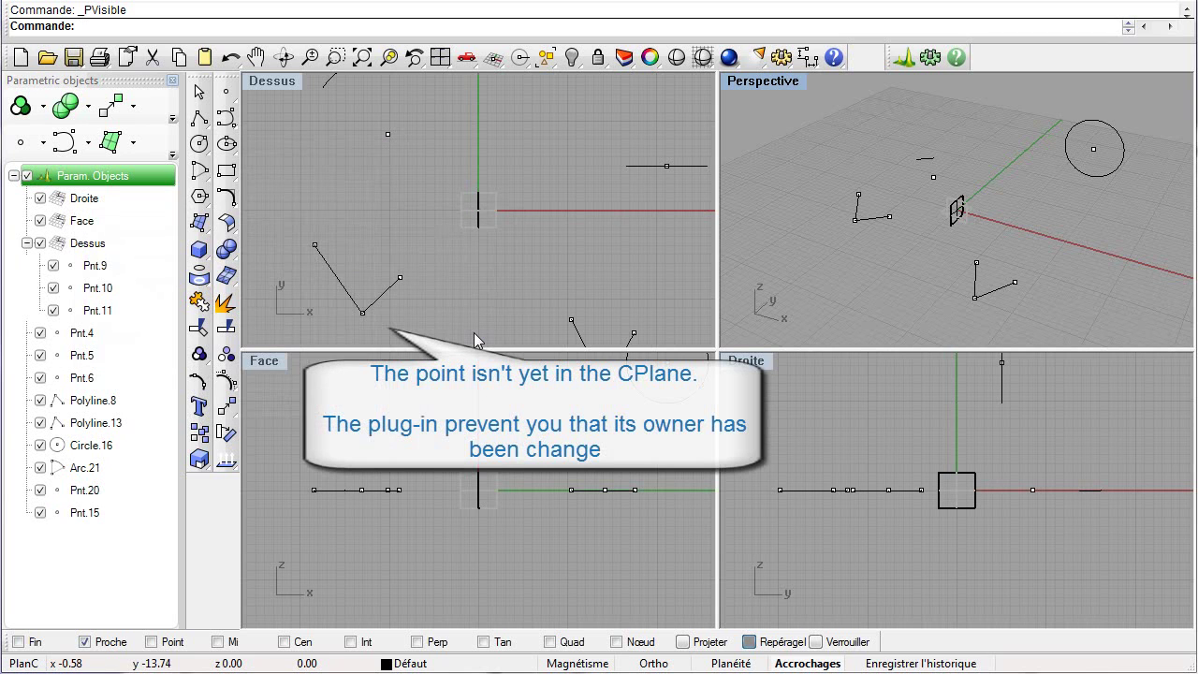
pyautogui.click(82, 222)
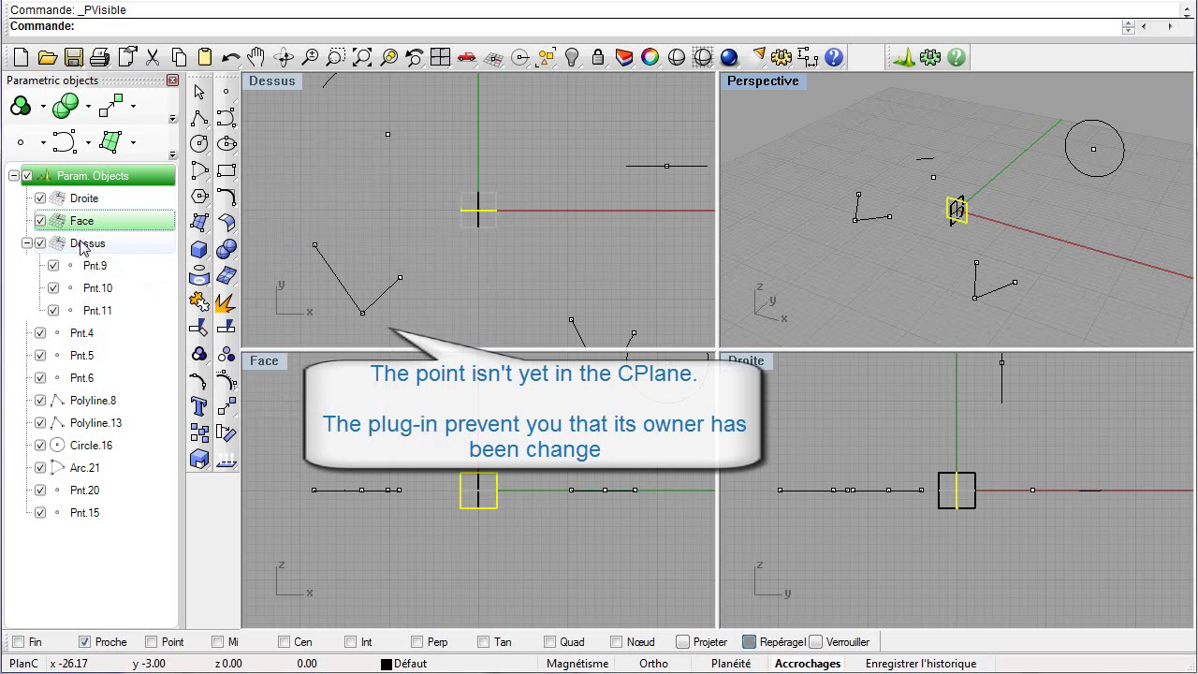
pyautogui.click(99, 518)
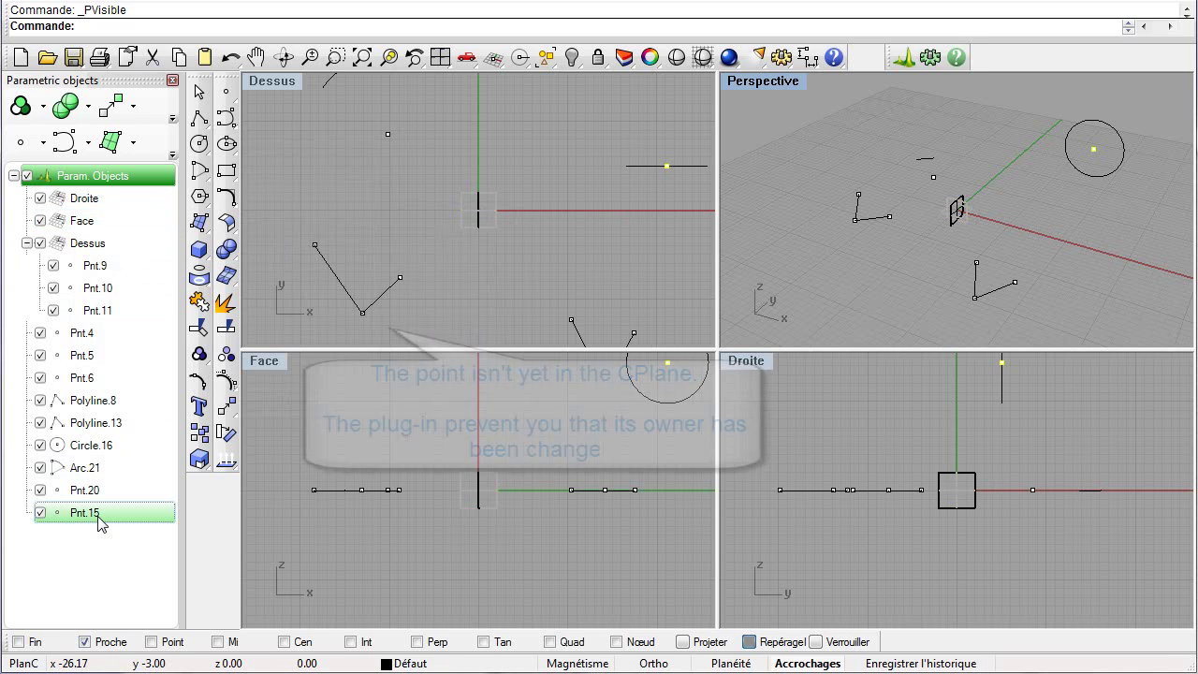
# - Drag Pnt.10 upward in the Face view and accept its move to Param. Objects
pyautogui.click(803, 300)
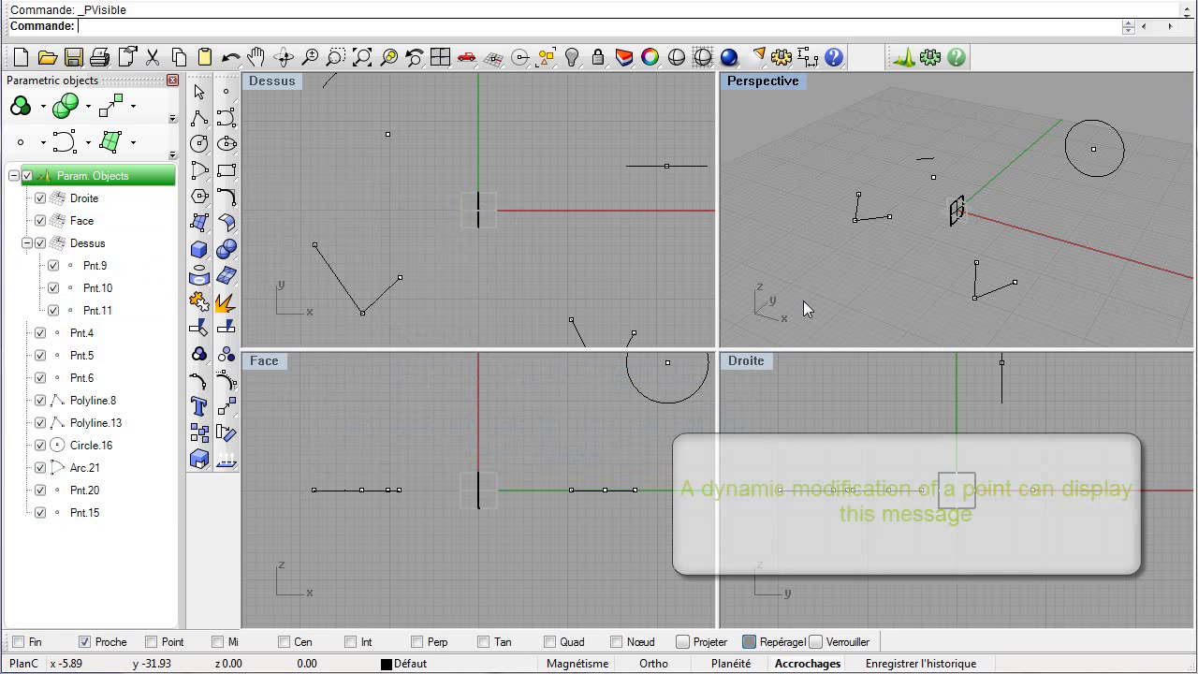
pyautogui.click(124, 290)
pyautogui.moveTo(605, 489); pyautogui.dragTo(605, 454)
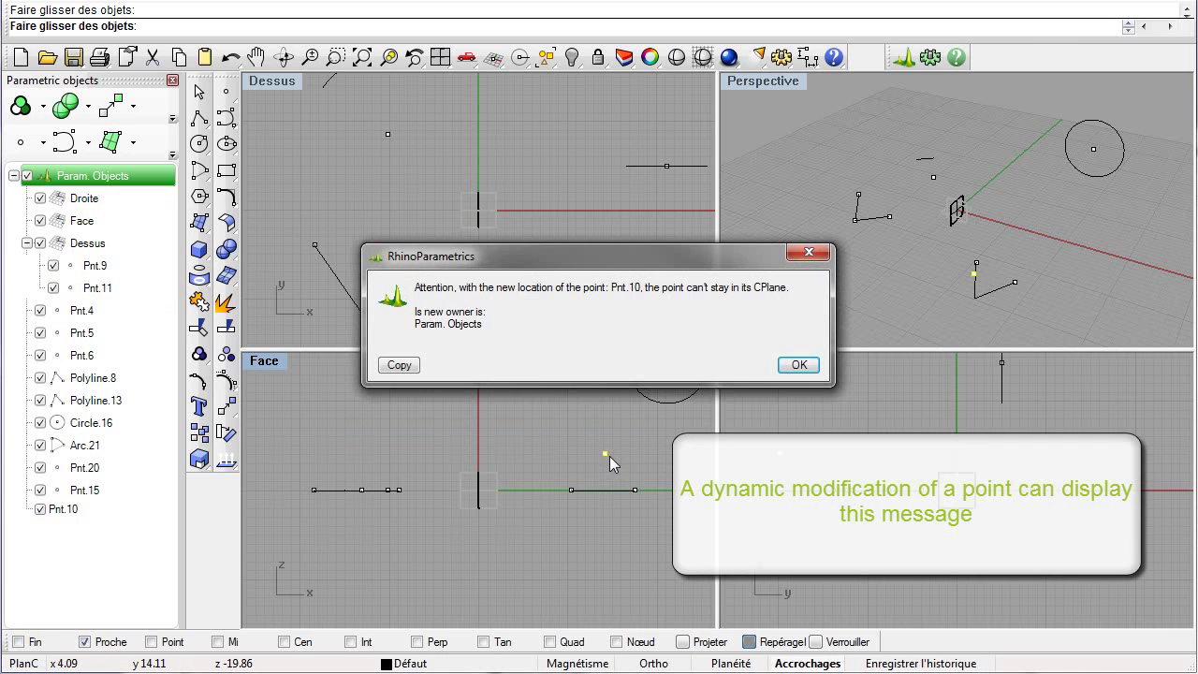
pyautogui.moveTo(503, 331); pyautogui.dragTo(404, 326)
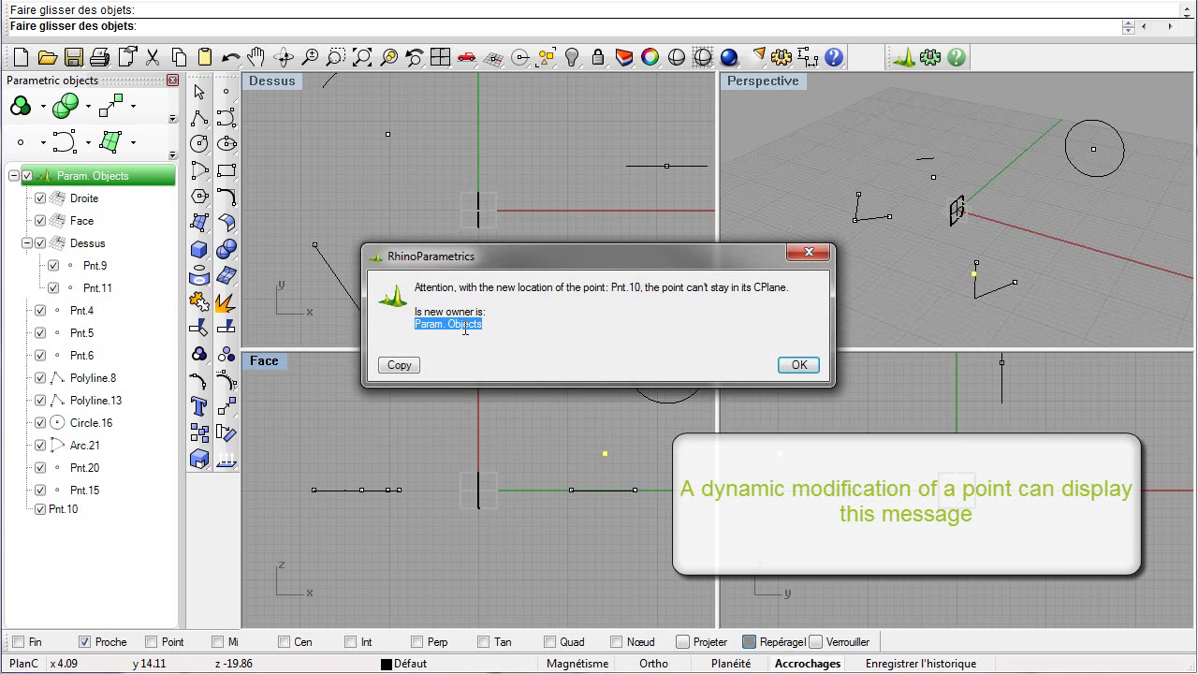
pyautogui.click(801, 364)
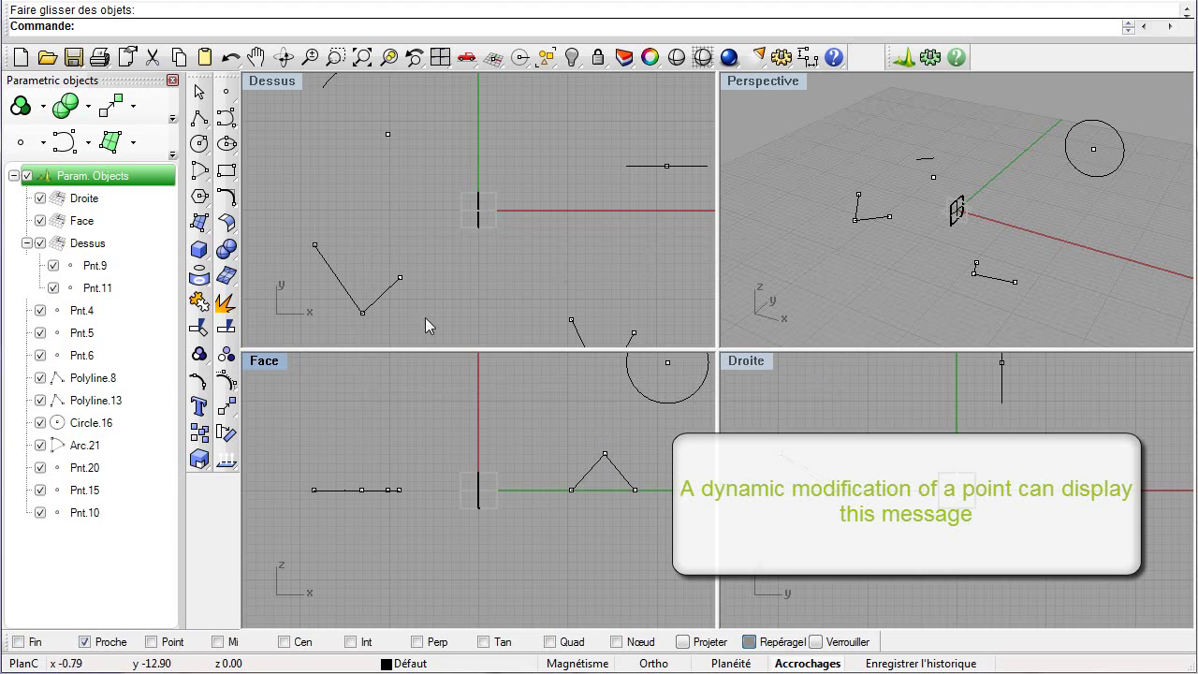
pyautogui.click(113, 518)
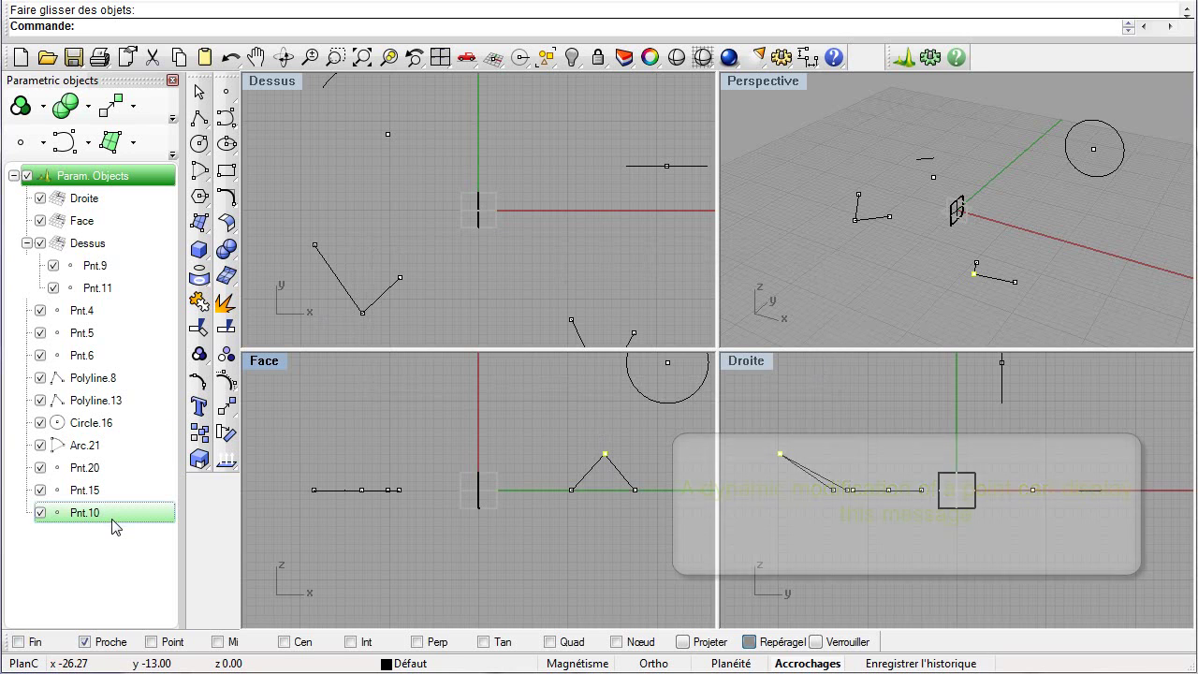
pyautogui.click(454, 286)
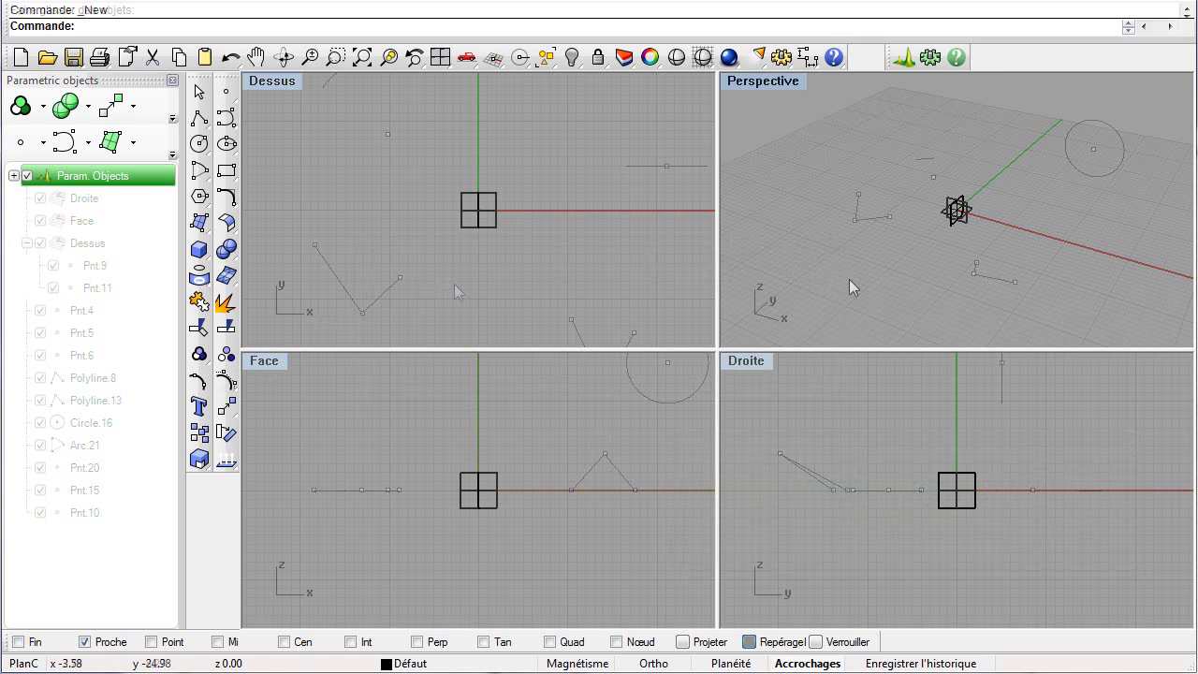
# - Create elevation CPlane Perspective.4 with a picked origin and the default offset
pyautogui.click(496, 60)
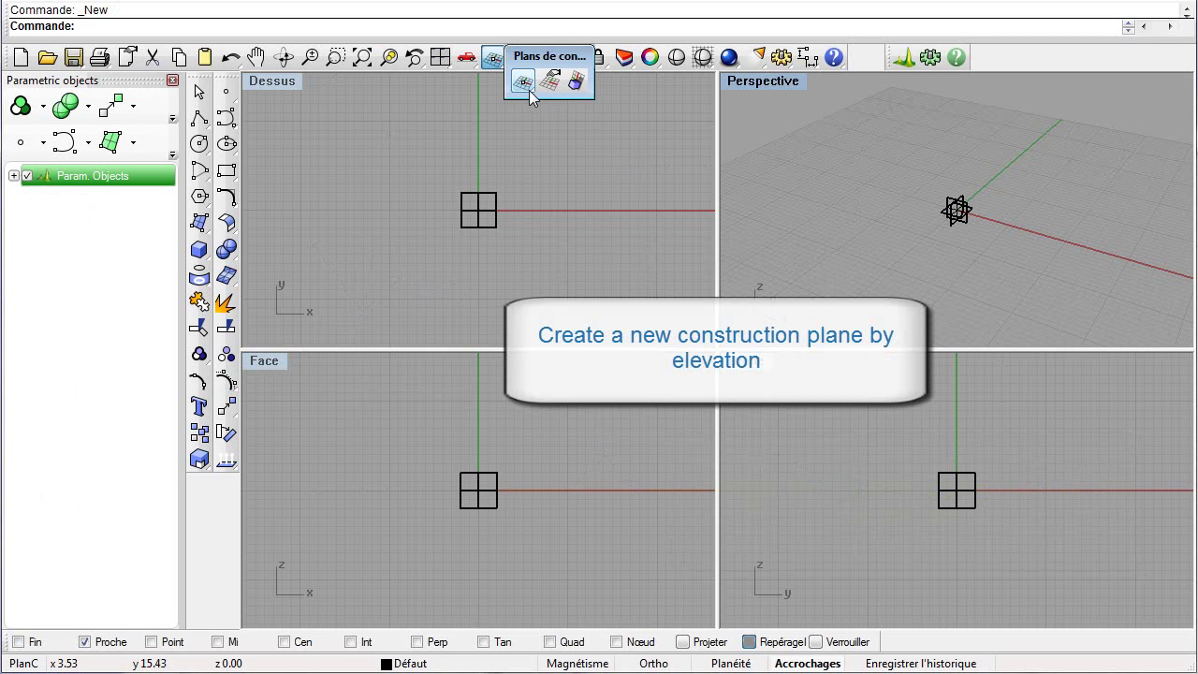
pyautogui.click(529, 90)
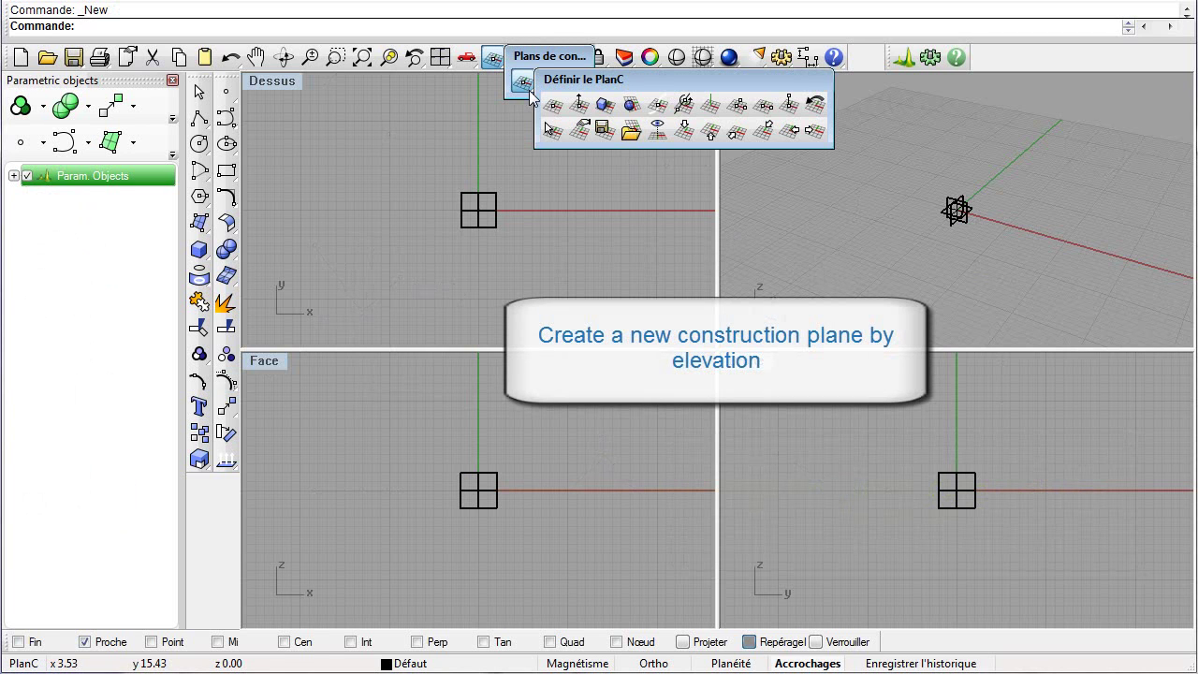
pyautogui.click(579, 105)
pyautogui.click(956, 210)
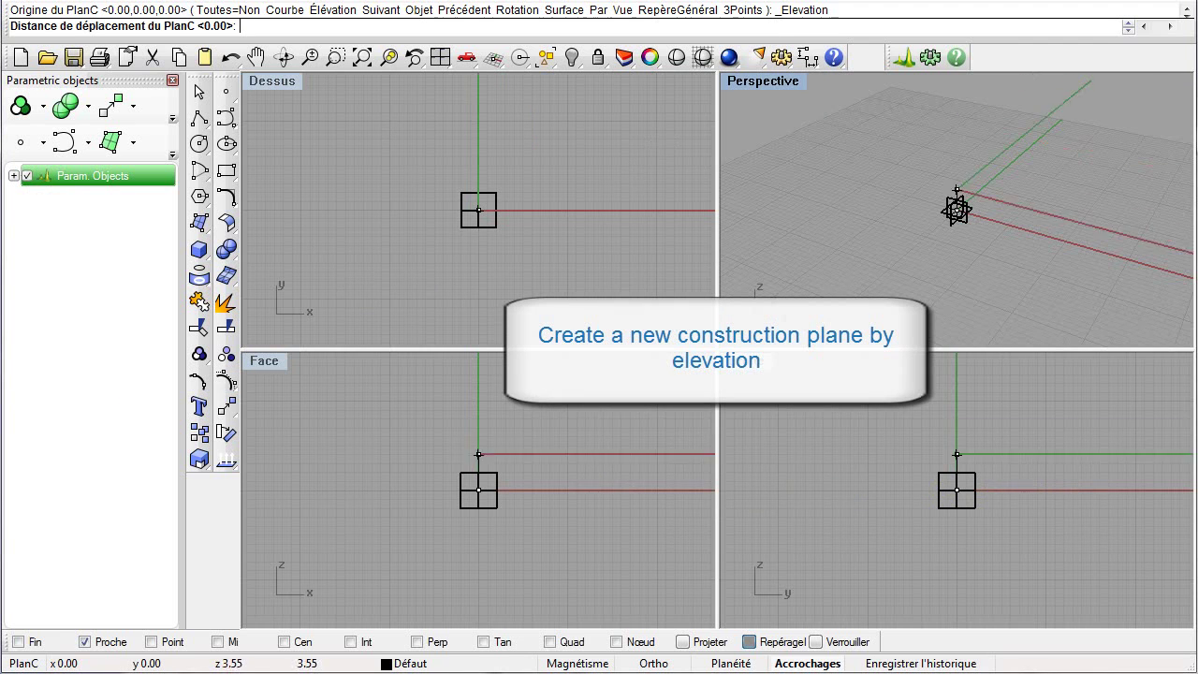
pyautogui.press('Return')
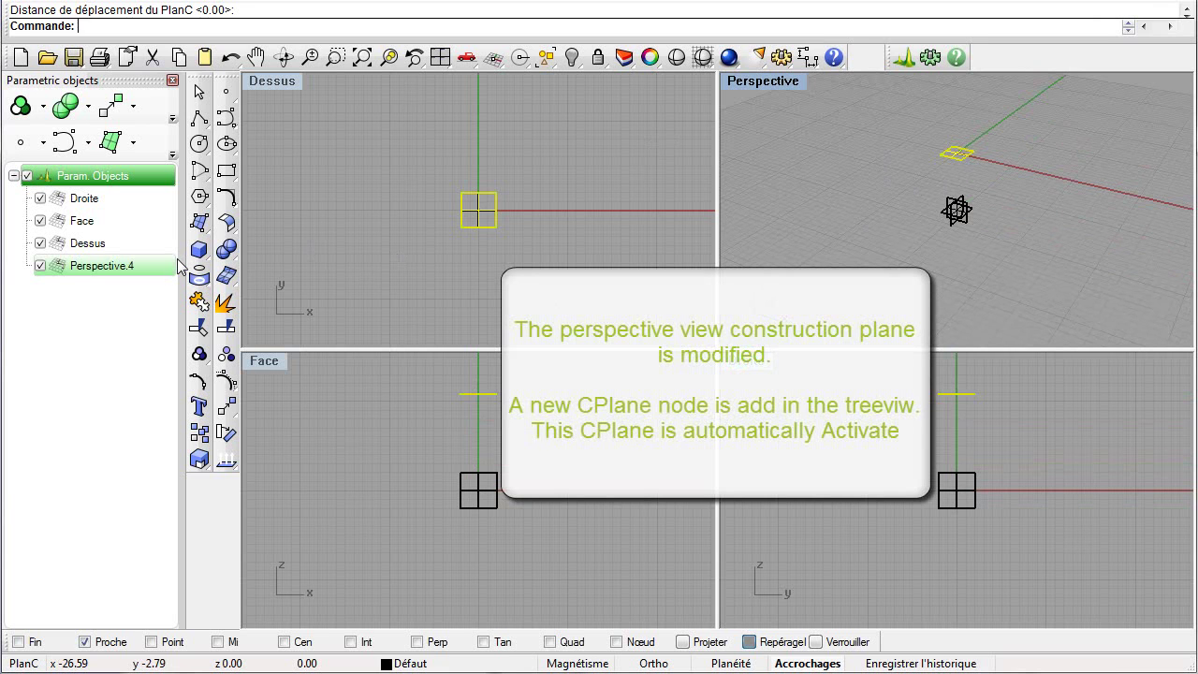
pyautogui.click(132, 245)
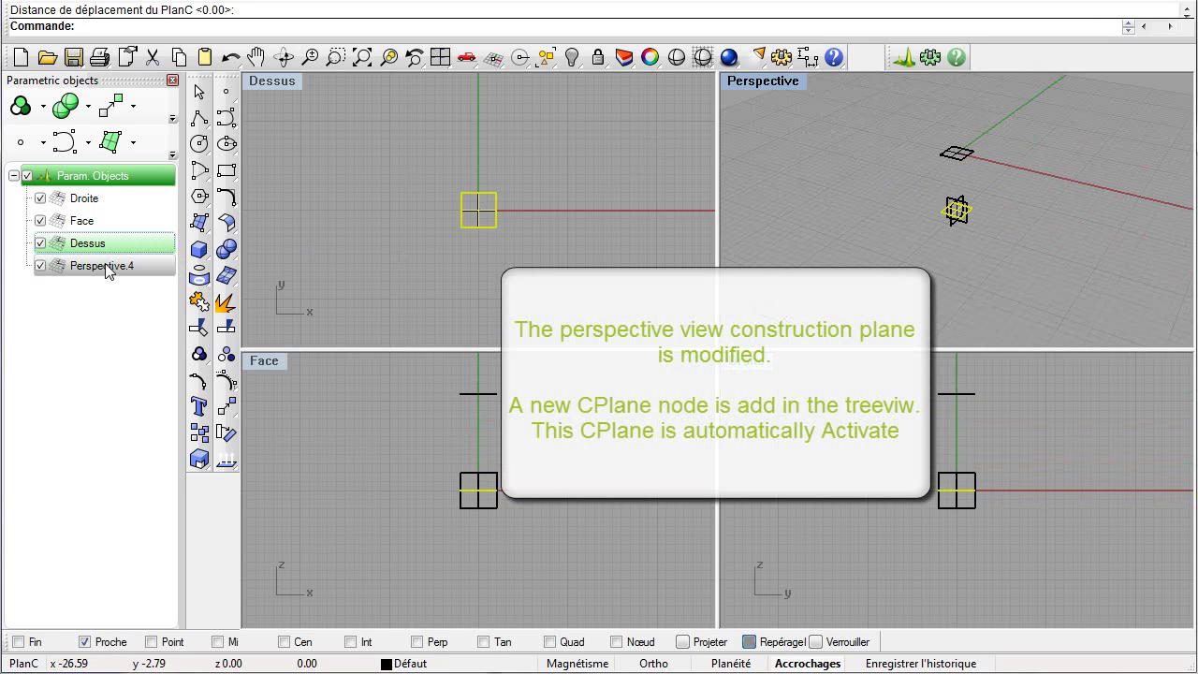
pyautogui.click(134, 267)
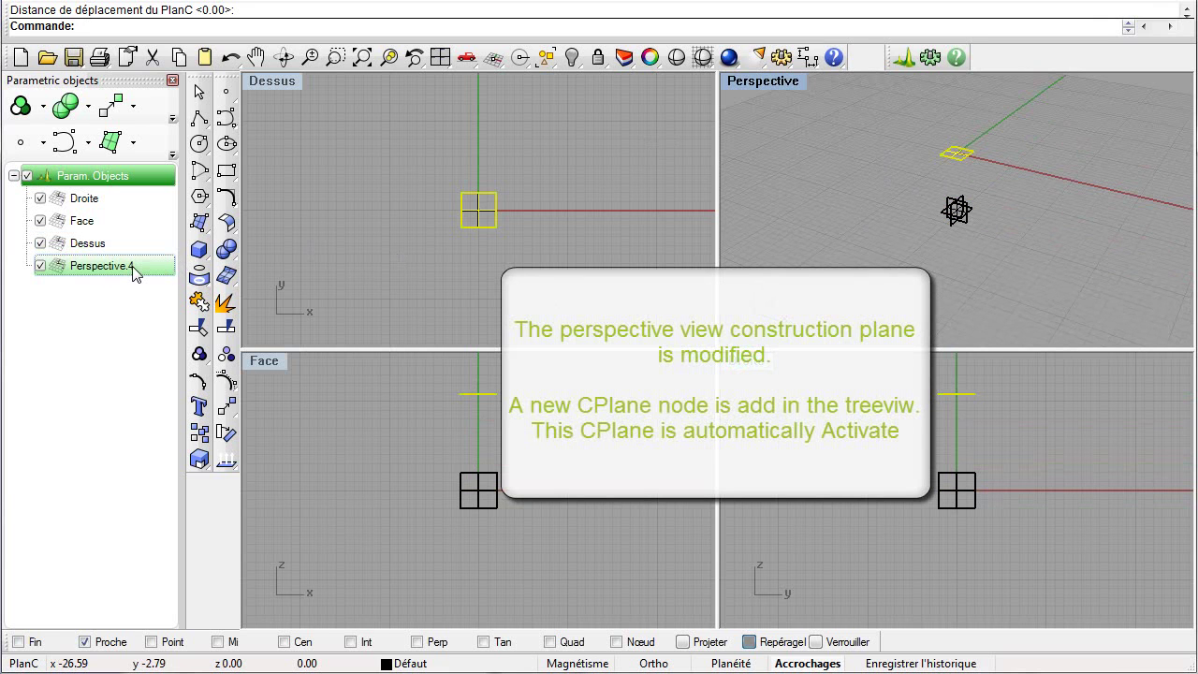
# - Draw Box.10 from two base corners and a height, then select its anchor point Pnt.5
pyautogui.click(200, 250)
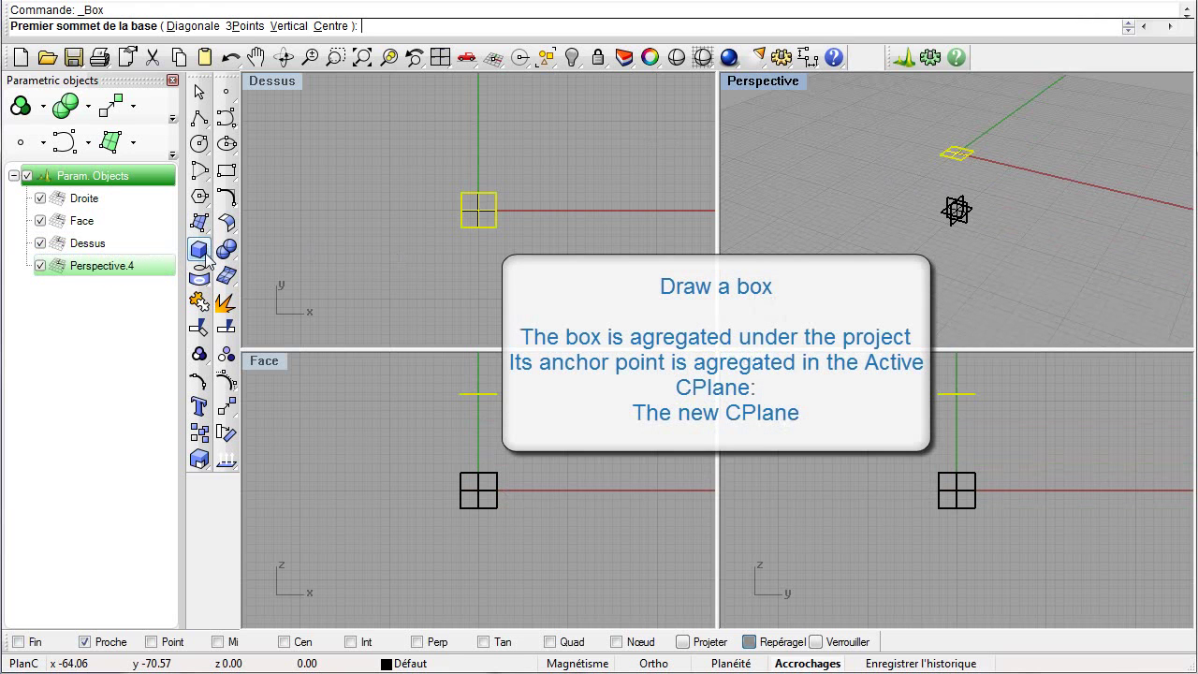
pyautogui.click(1033, 213)
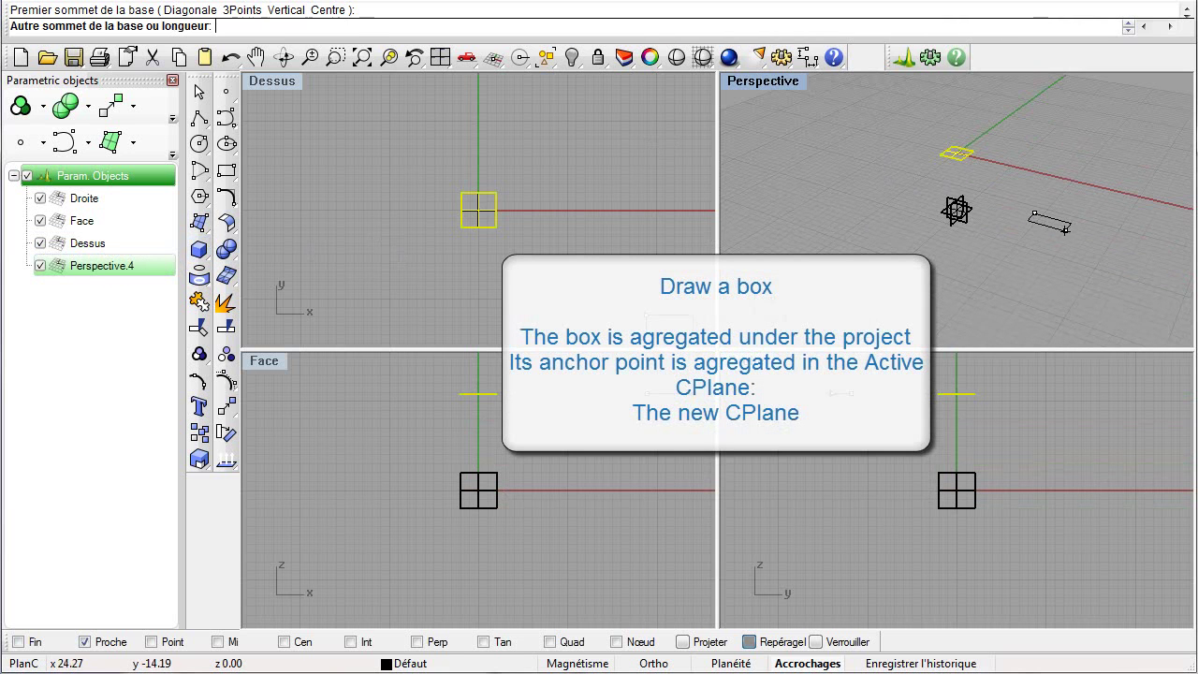
pyautogui.click(1111, 193)
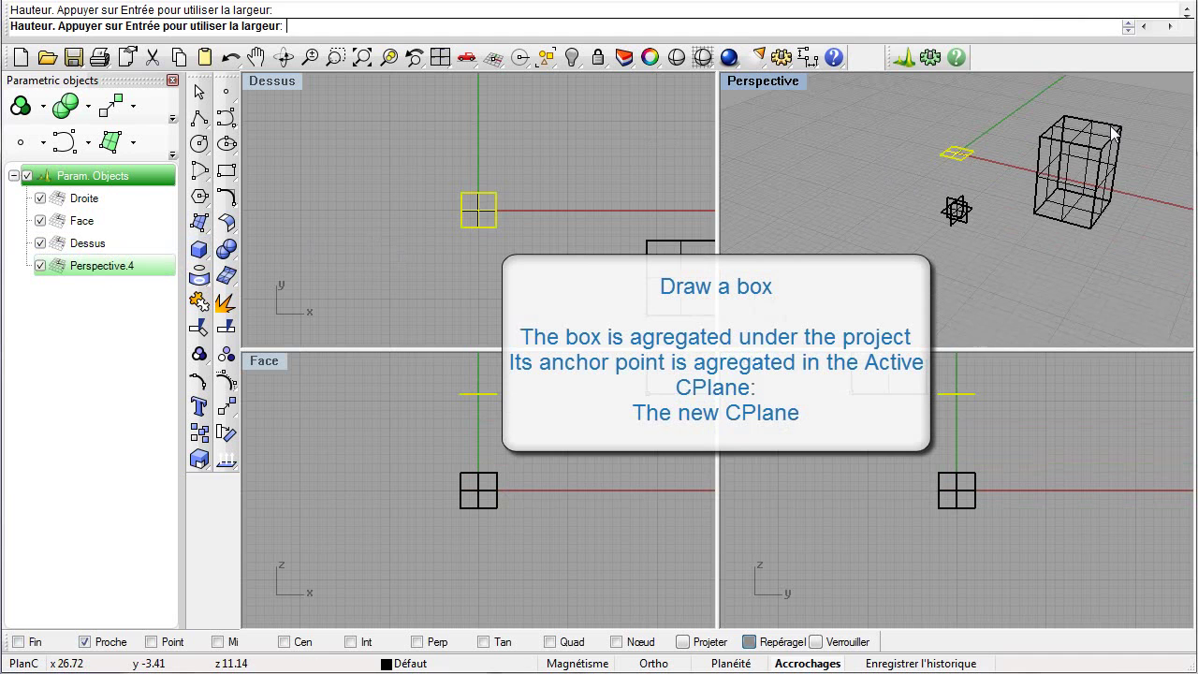
pyautogui.click(1114, 134)
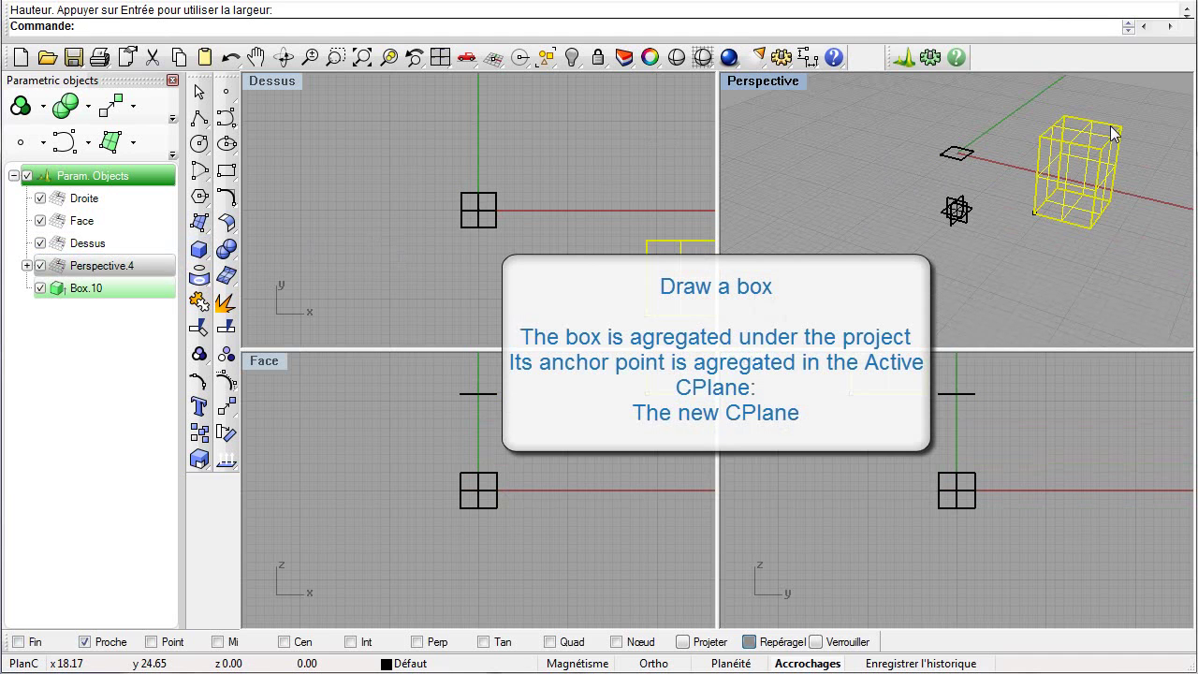
pyautogui.click(1034, 214)
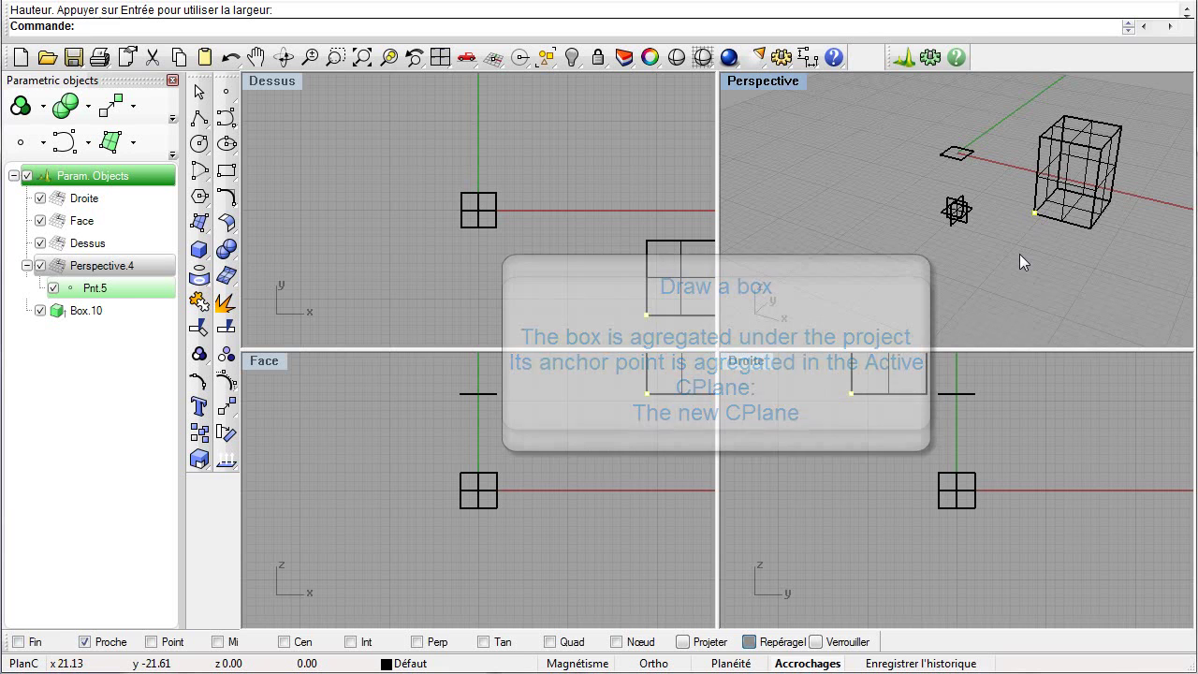
# - Create CPlane Perspective.11 on face index 1 of Box.10 with the On Plane Surface method
pyautogui.click(23, 107)
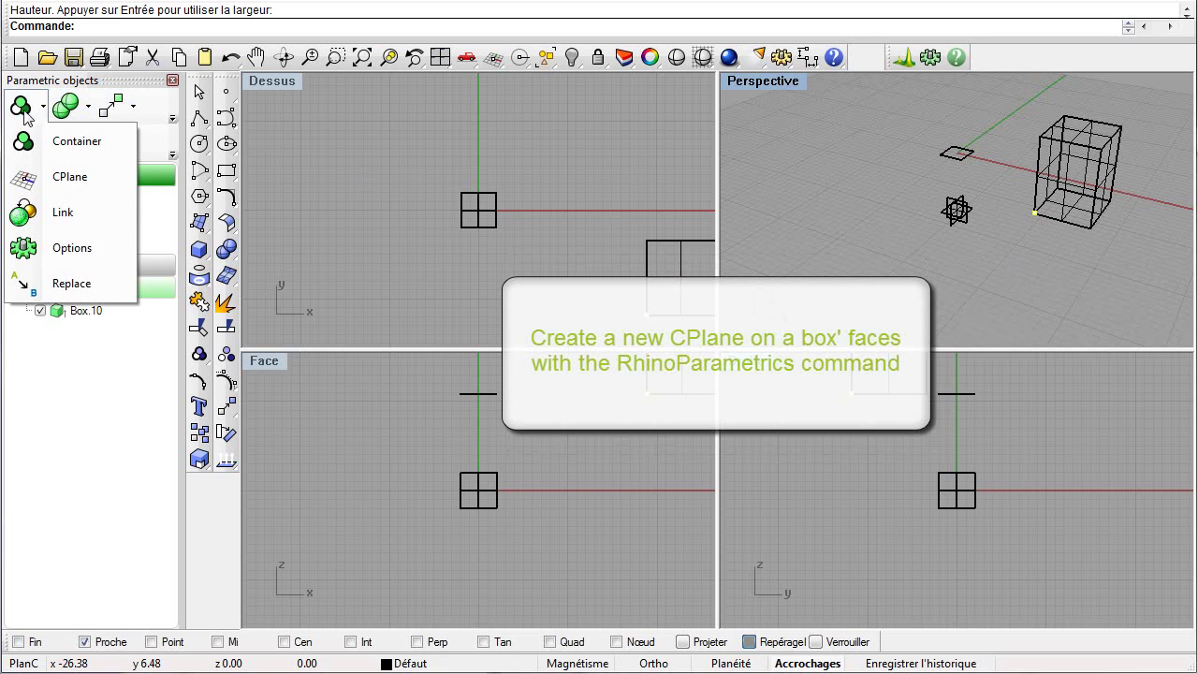
pyautogui.click(87, 186)
pyautogui.click(371, 181)
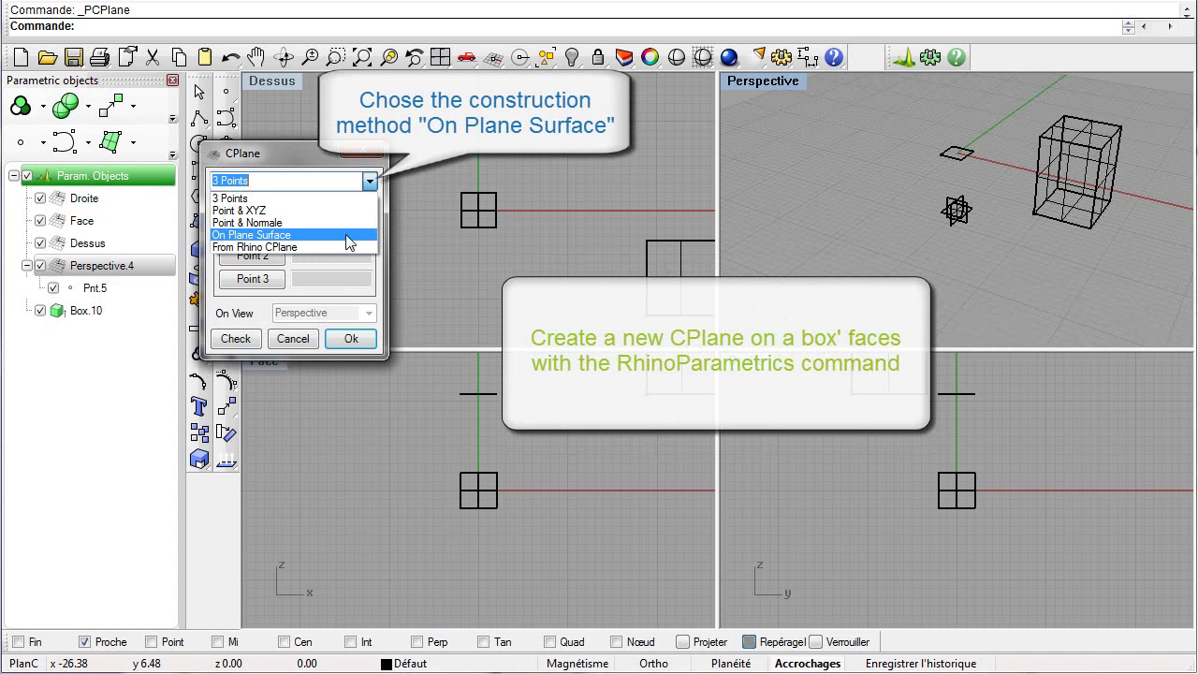
pyautogui.click(348, 235)
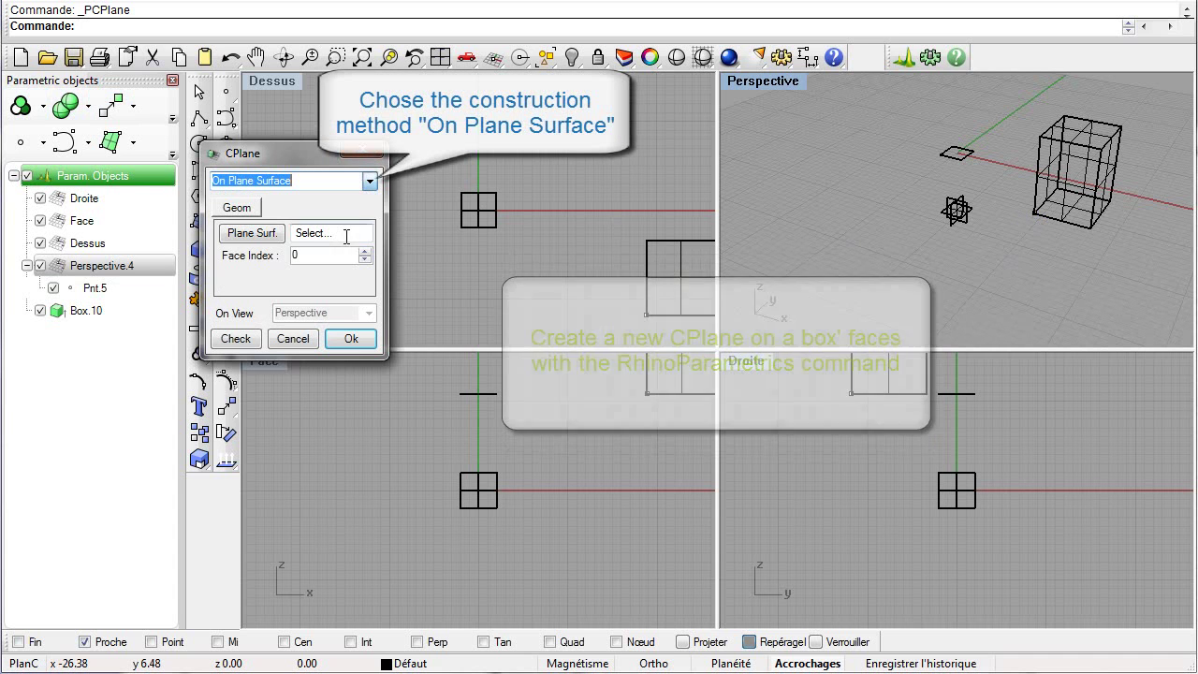
pyautogui.click(1067, 143)
pyautogui.click(364, 252)
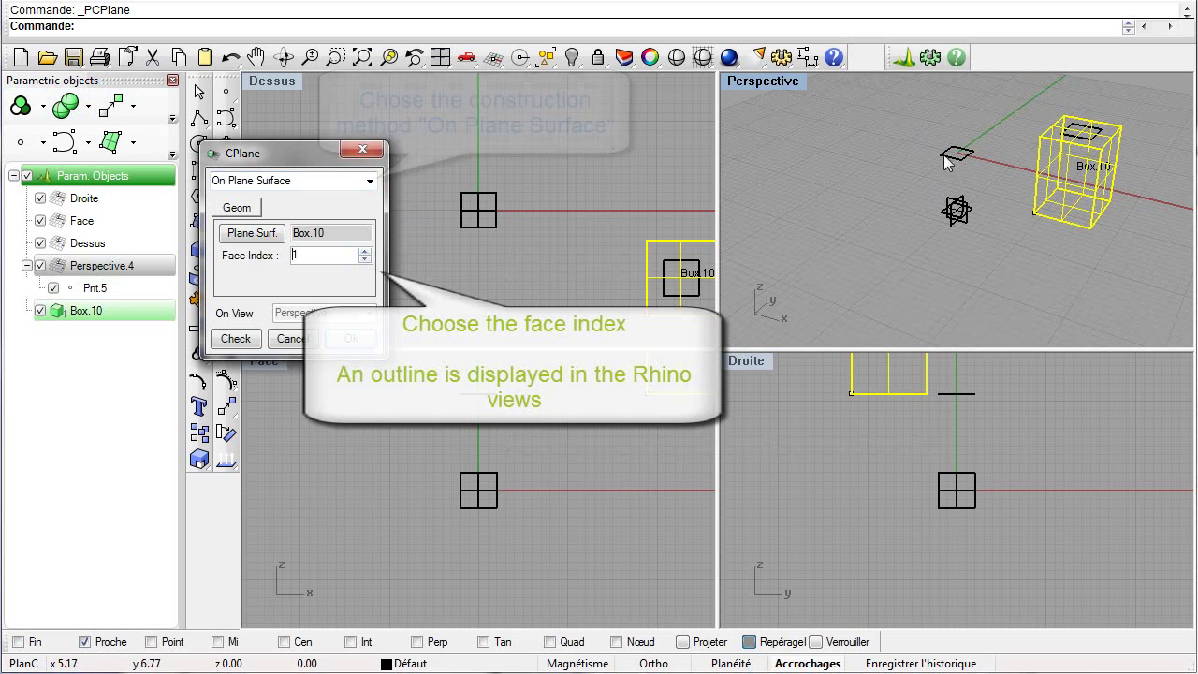
pyautogui.click(351, 339)
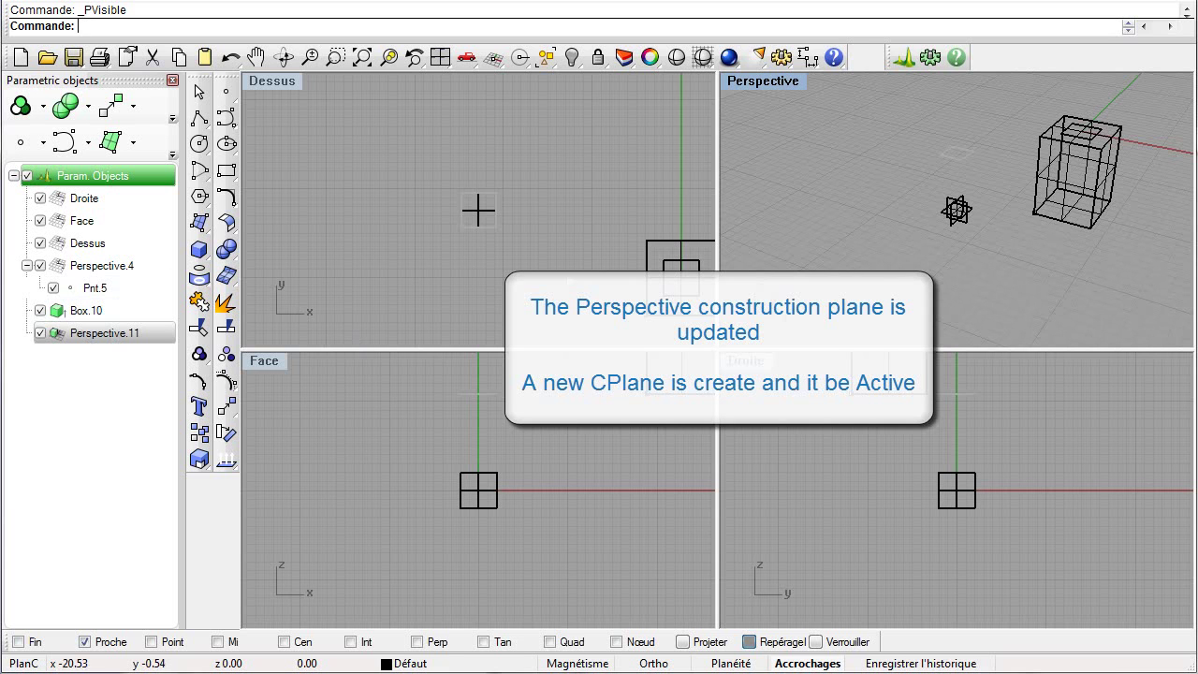
# - Draw Cylinder.15 on the new CPlane and select its base anchor point Pnt.12
pyautogui.moveTo(1038, 249); pyautogui.dragTo(922, 303, button='right')
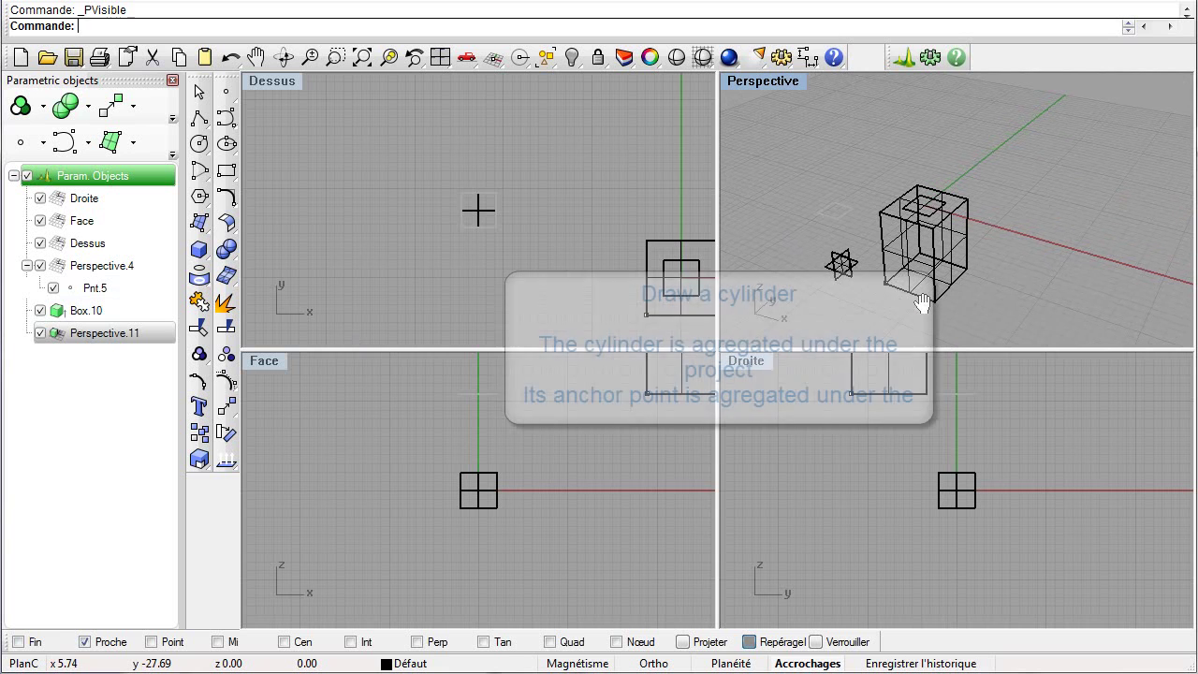
pyautogui.click(205, 254)
pyautogui.click(228, 298)
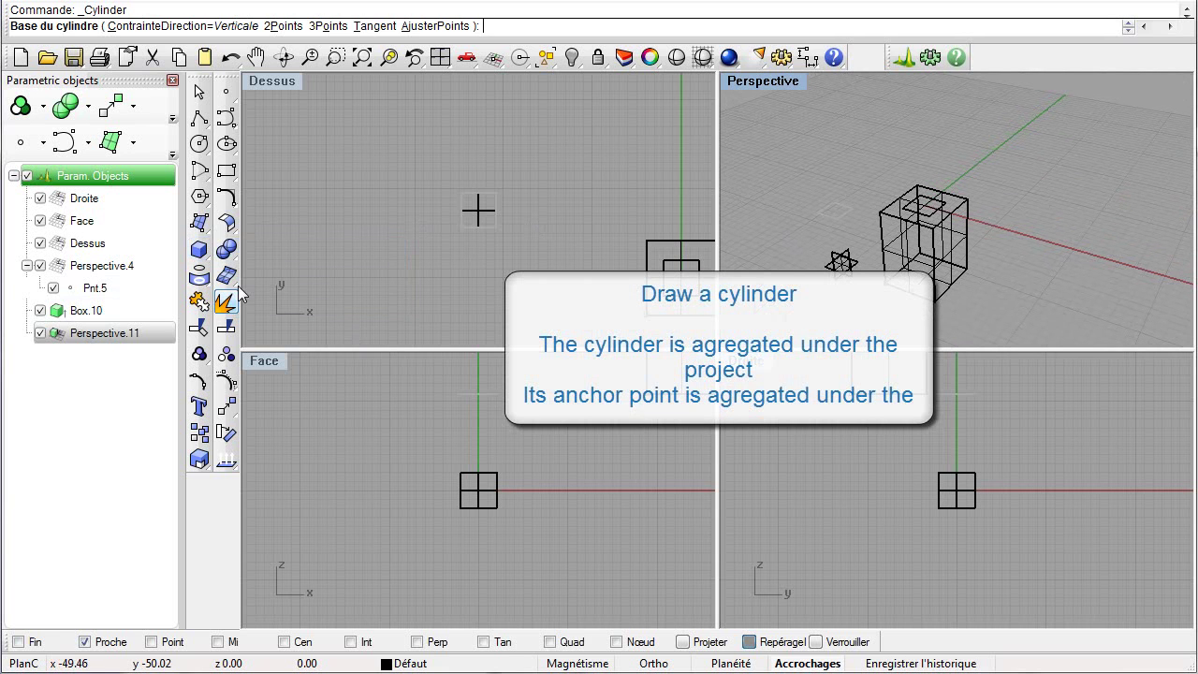
pyautogui.click(1039, 193)
pyautogui.click(1084, 194)
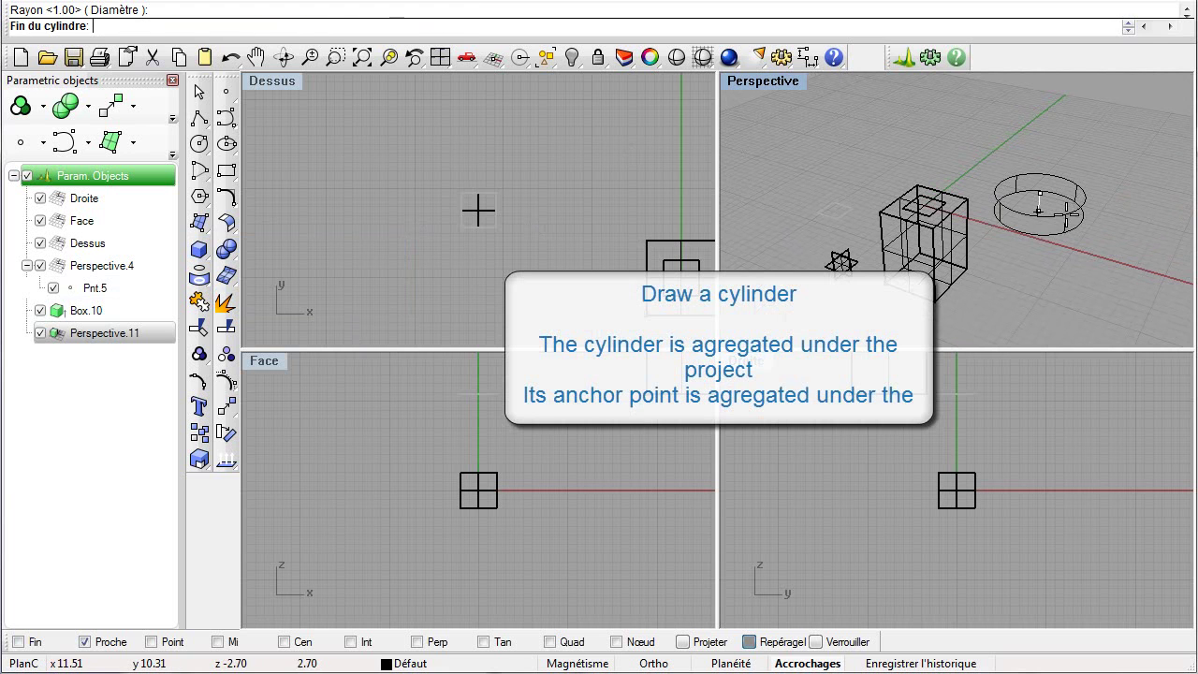
pyautogui.click(1067, 105)
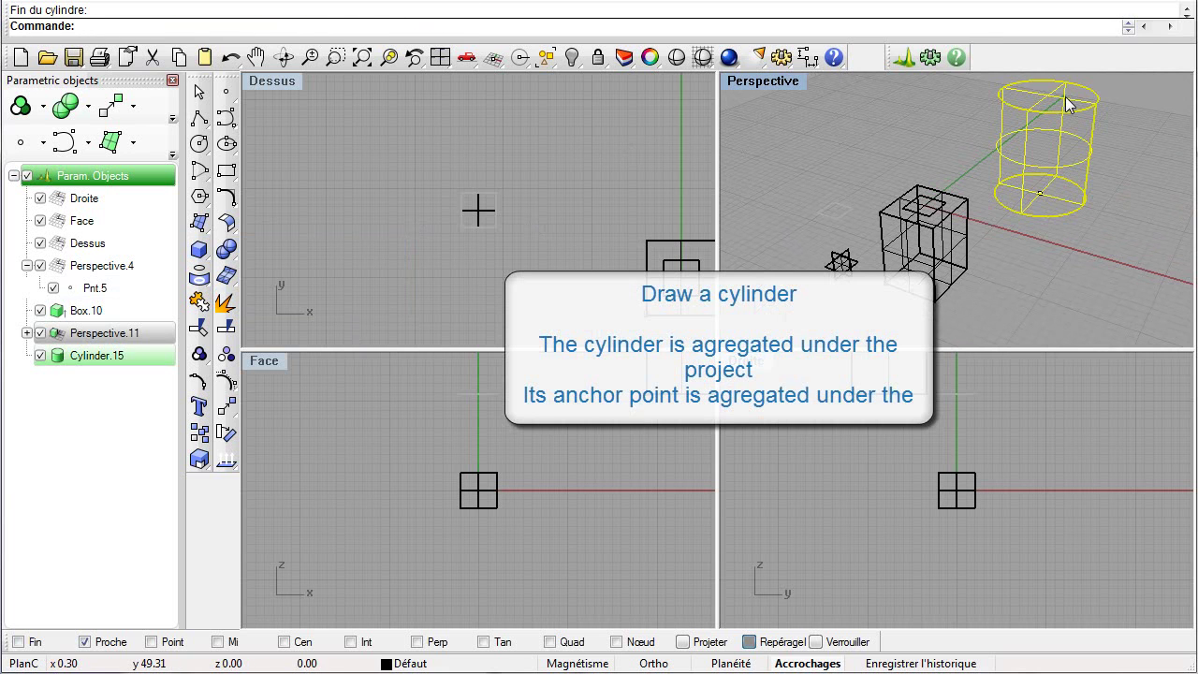
pyautogui.click(1044, 191)
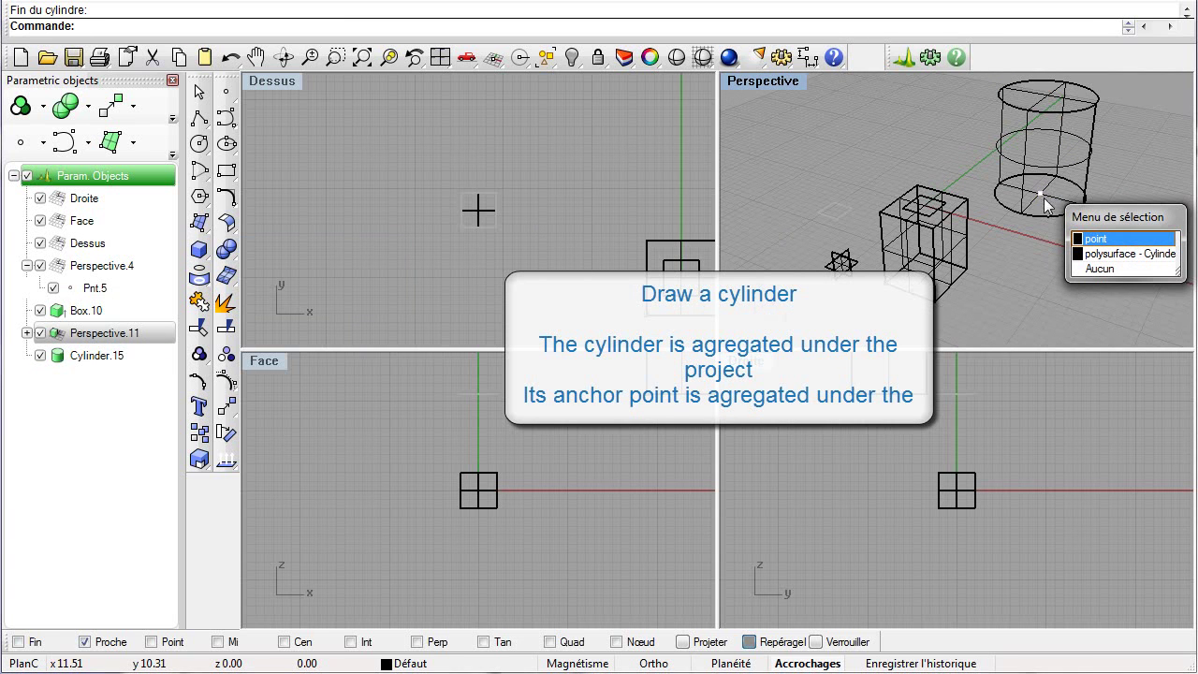
pyautogui.click(1107, 237)
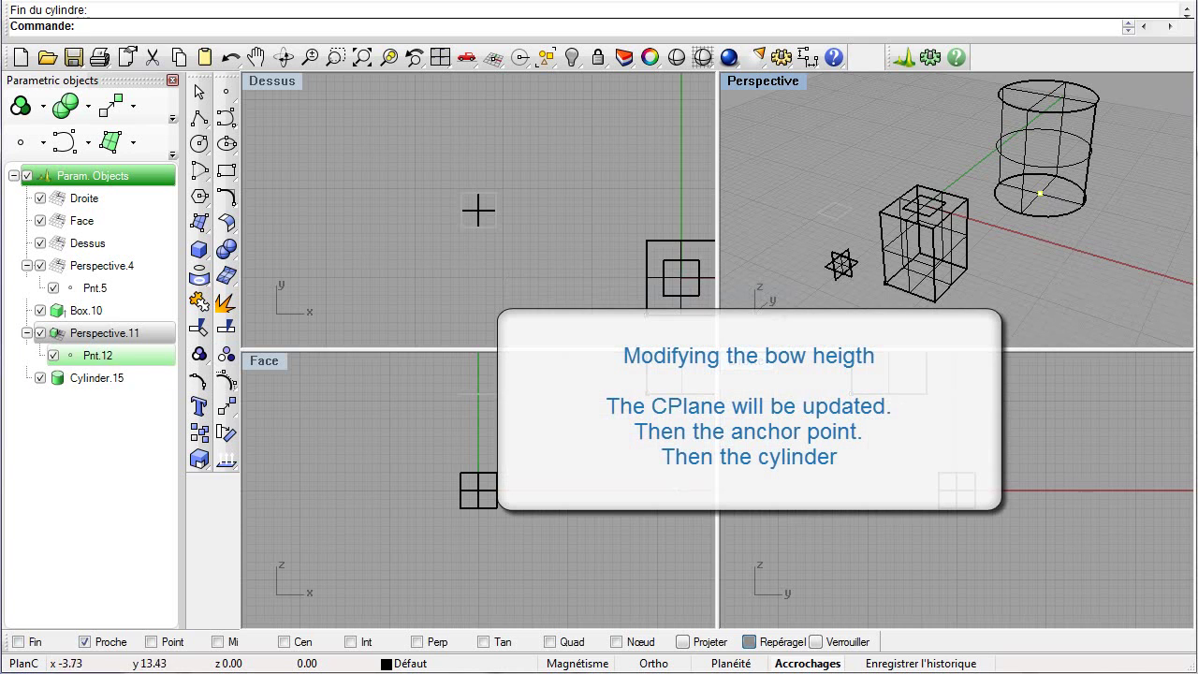
# - Change Box.10's definition height from 11.1354 to 5
pyautogui.click(948, 257)
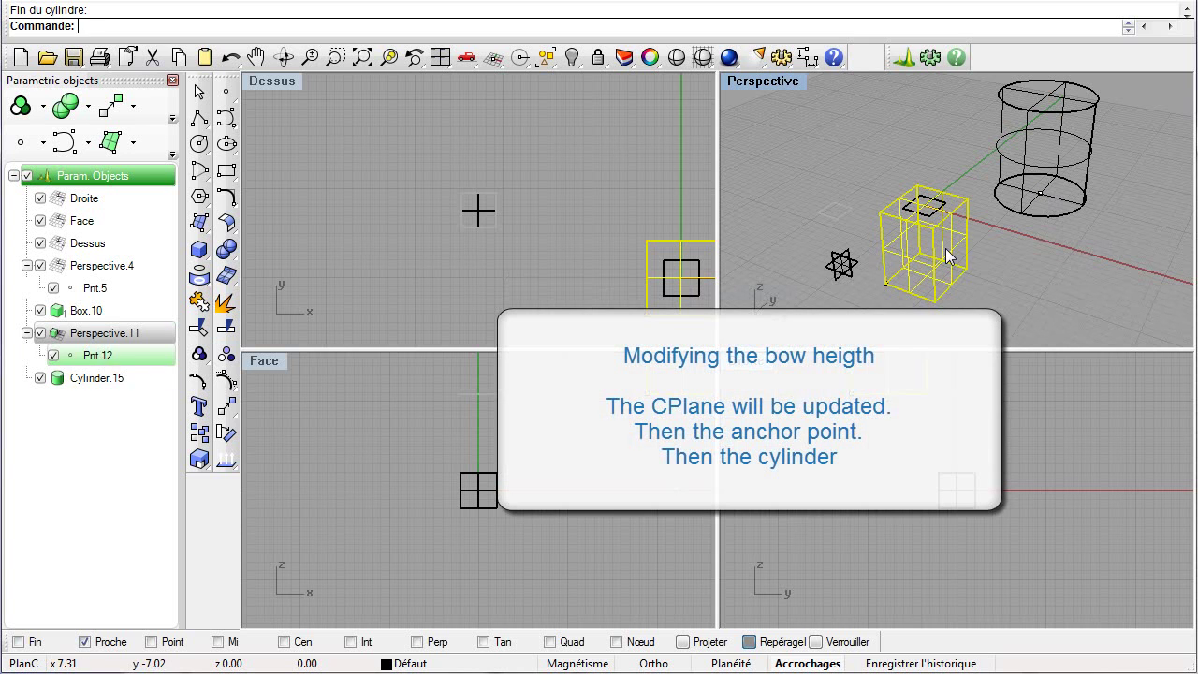
pyautogui.rightClick(123, 313)
pyautogui.click(177, 323)
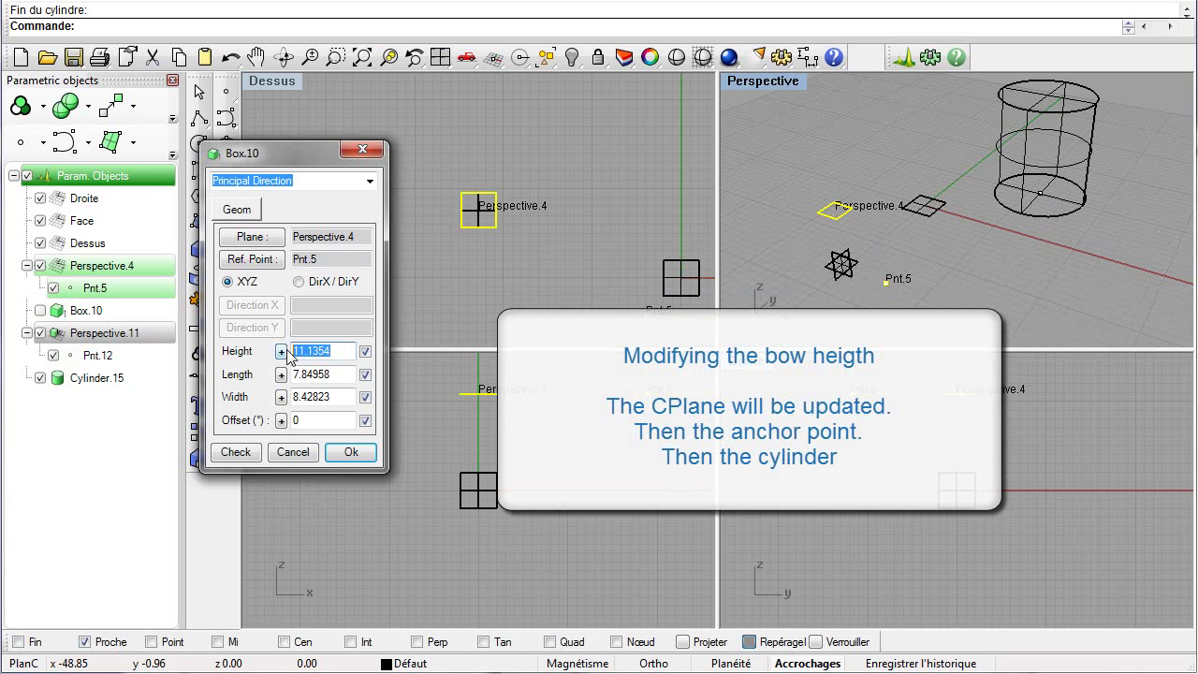
pyautogui.write('5')
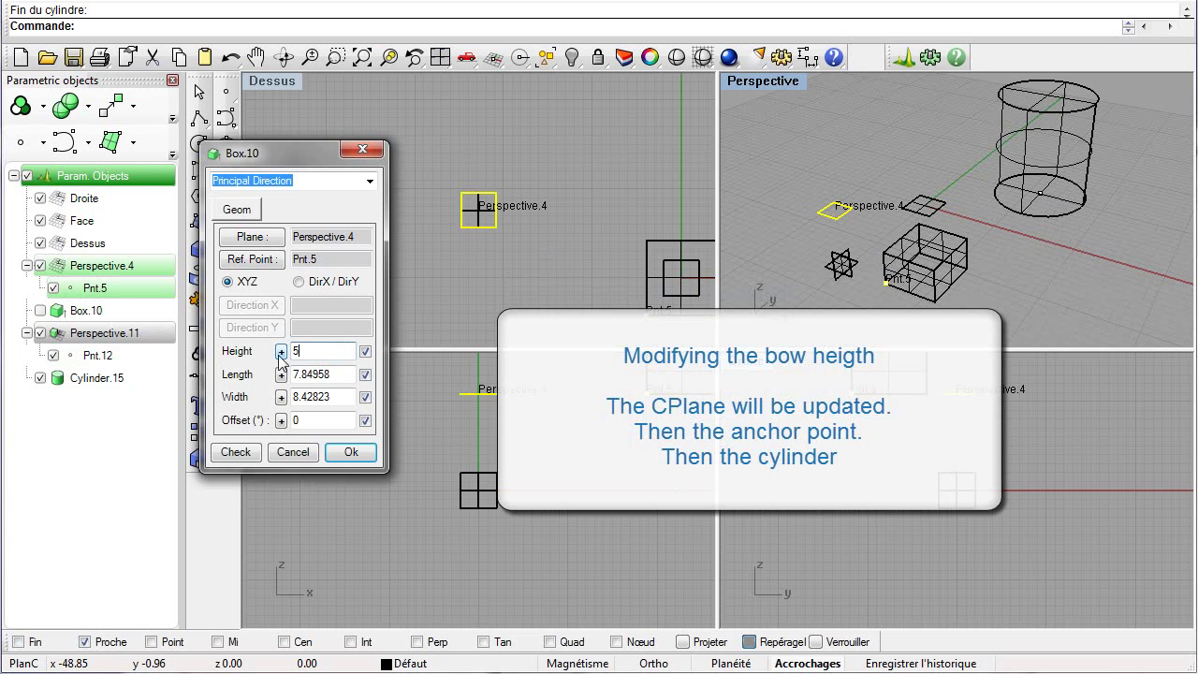
pyautogui.click(352, 453)
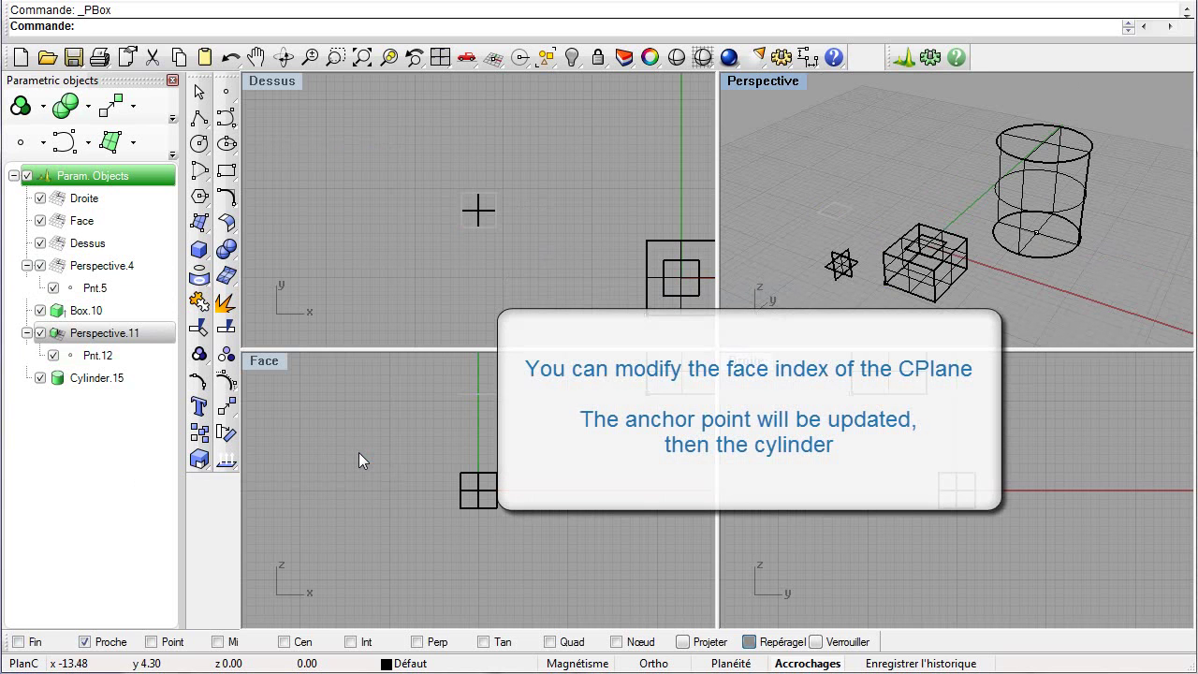
# - Move CPlane Perspective.11 to a higher face index of Box.10, then begin a polyline in the fresh model
pyautogui.rightClick(107, 340)
pyautogui.click(154, 353)
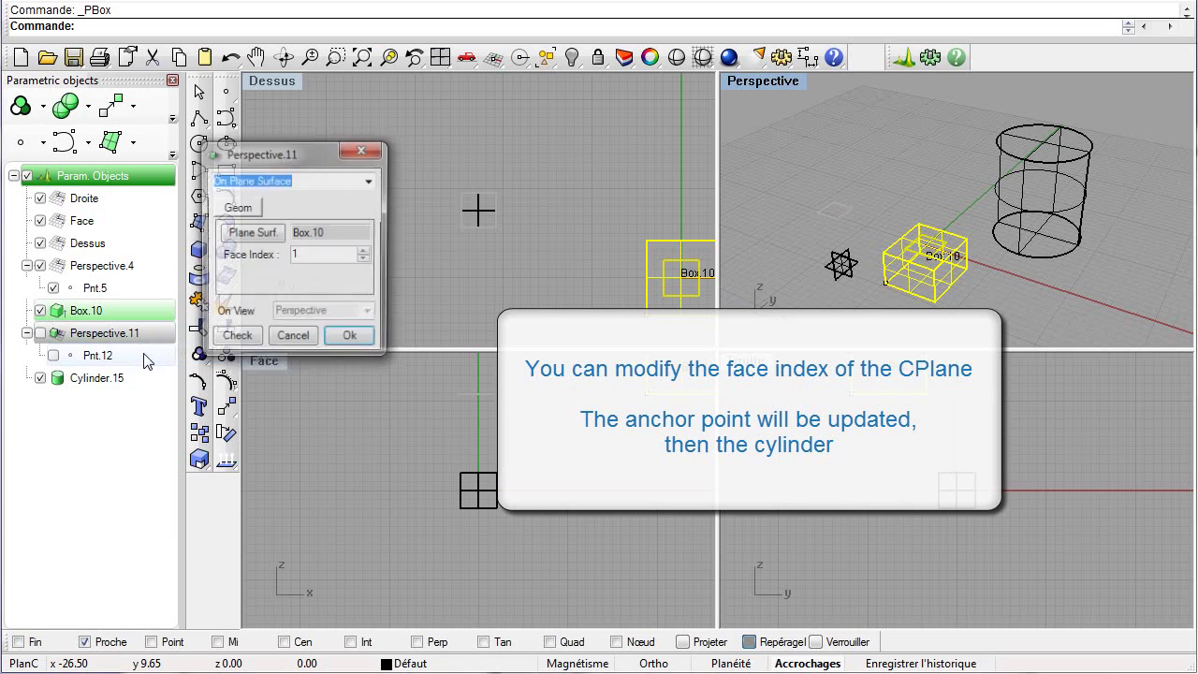
pyautogui.click(366, 253)
pyautogui.click(360, 337)
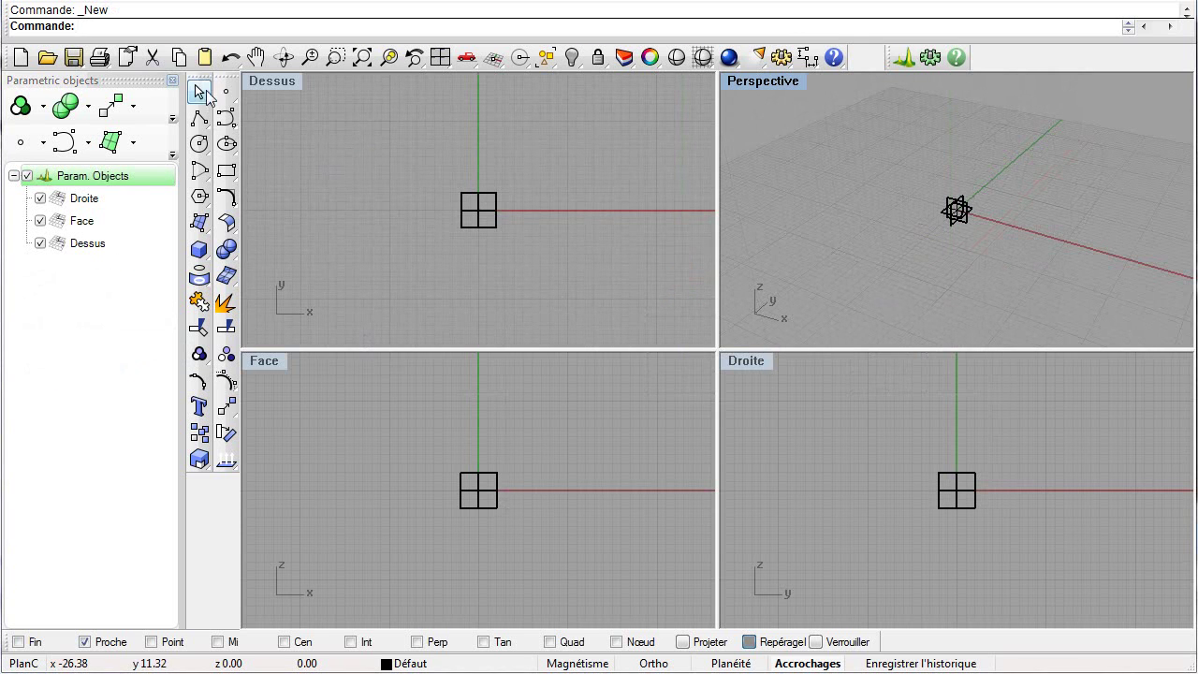
pyautogui.click(199, 117)
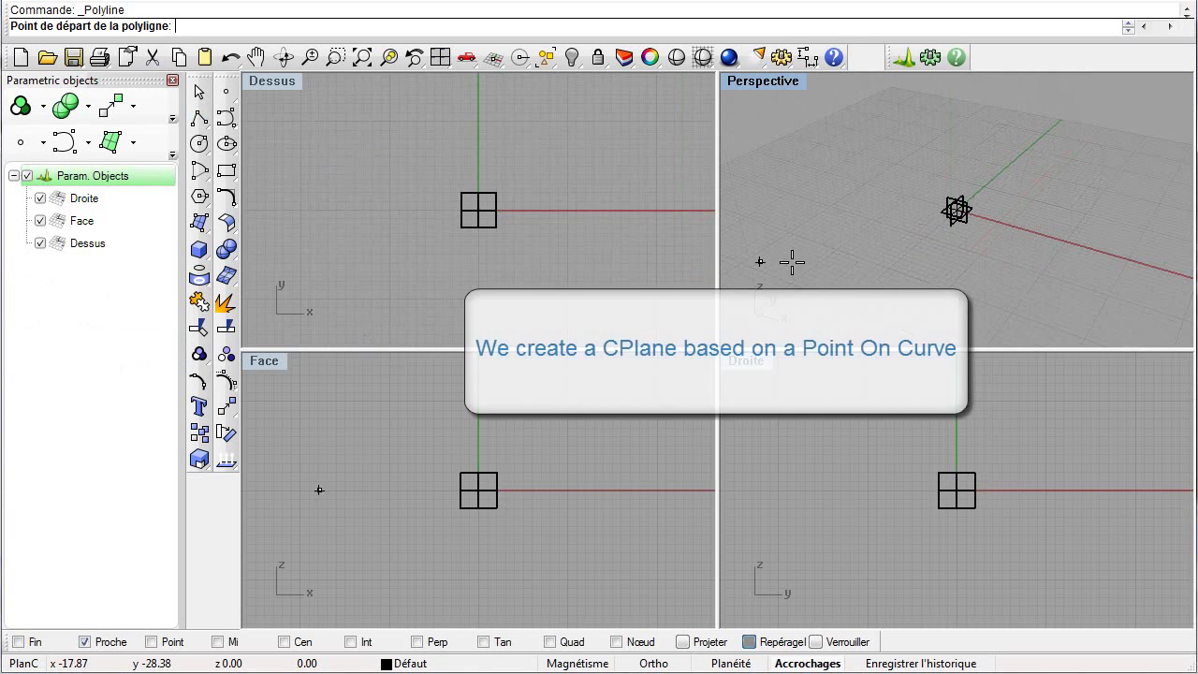
# - Draw the two-point Polyline.7 and snap point Pnt.9 onto it
pyautogui.click(890, 257)
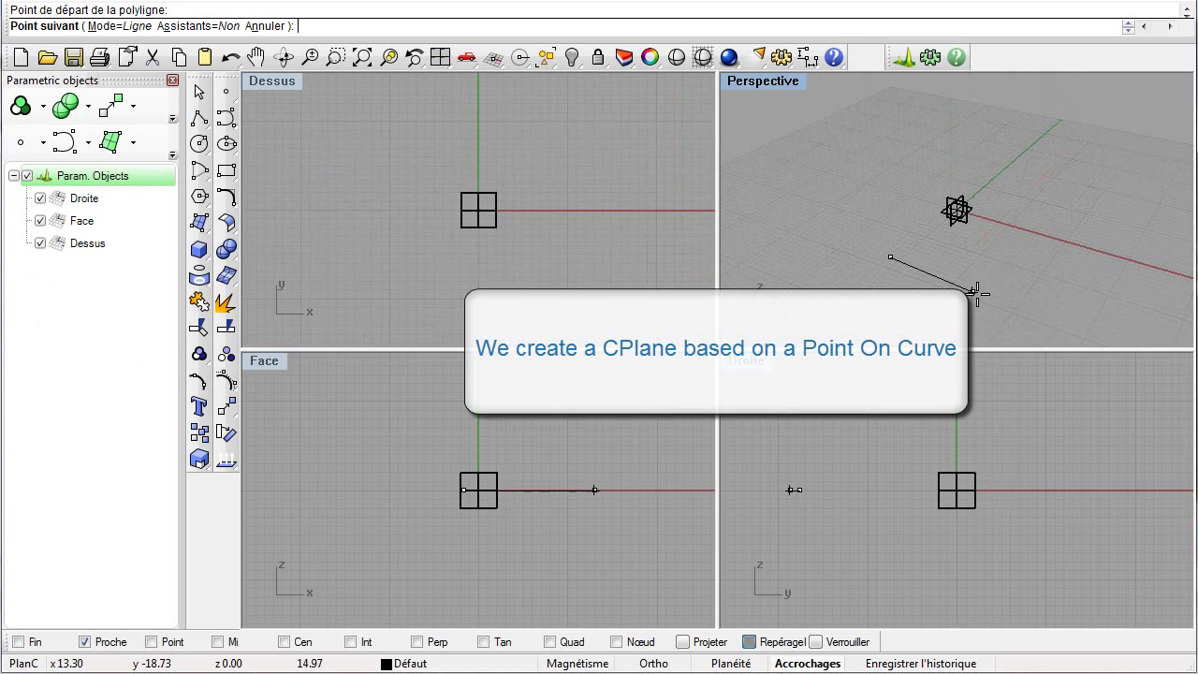
pyautogui.click(1053, 317)
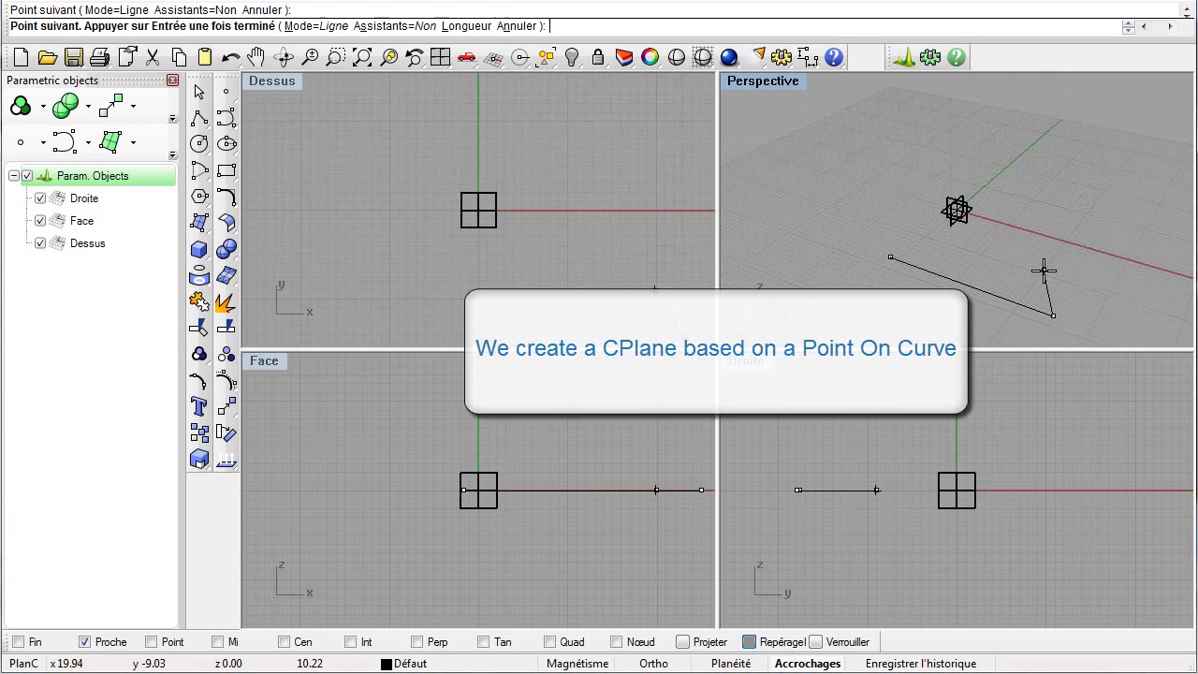
pyautogui.press('Return')
pyautogui.click(225, 91)
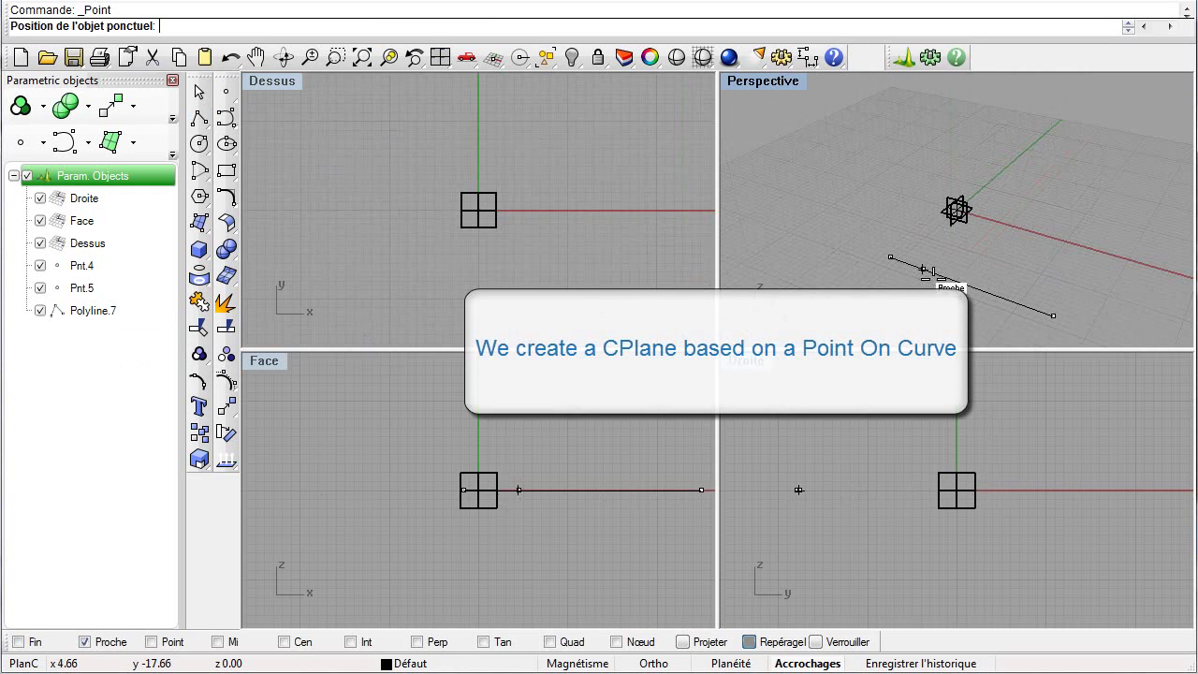
pyautogui.click(963, 285)
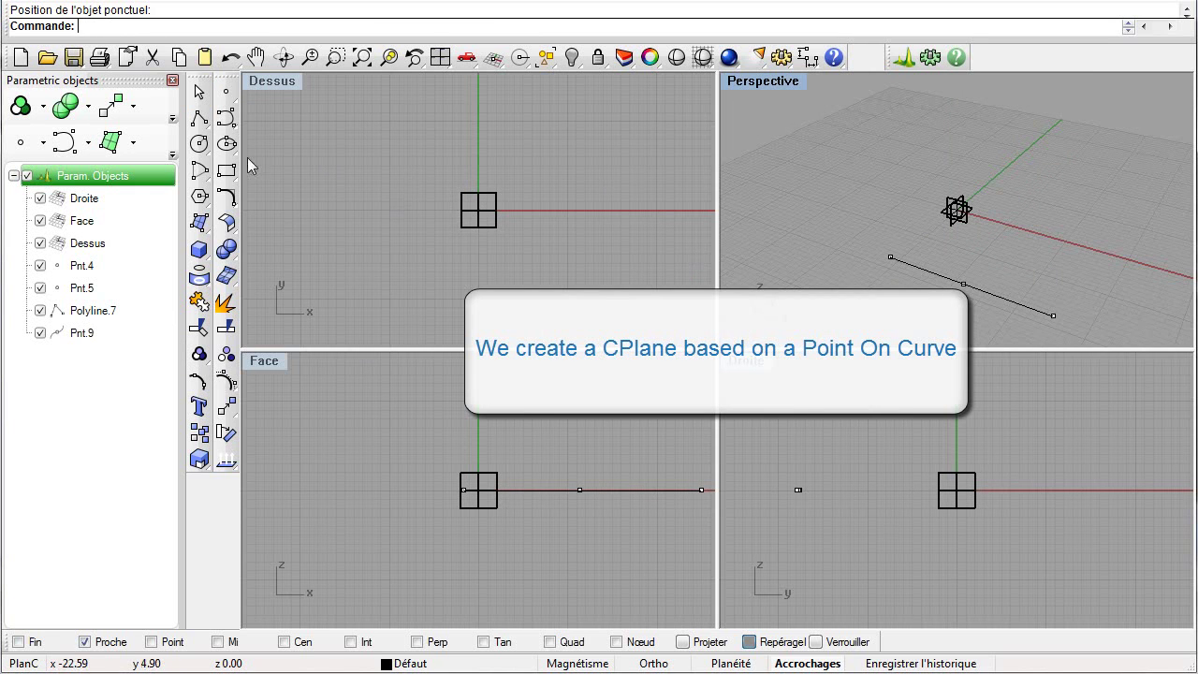
pyautogui.click(26, 108)
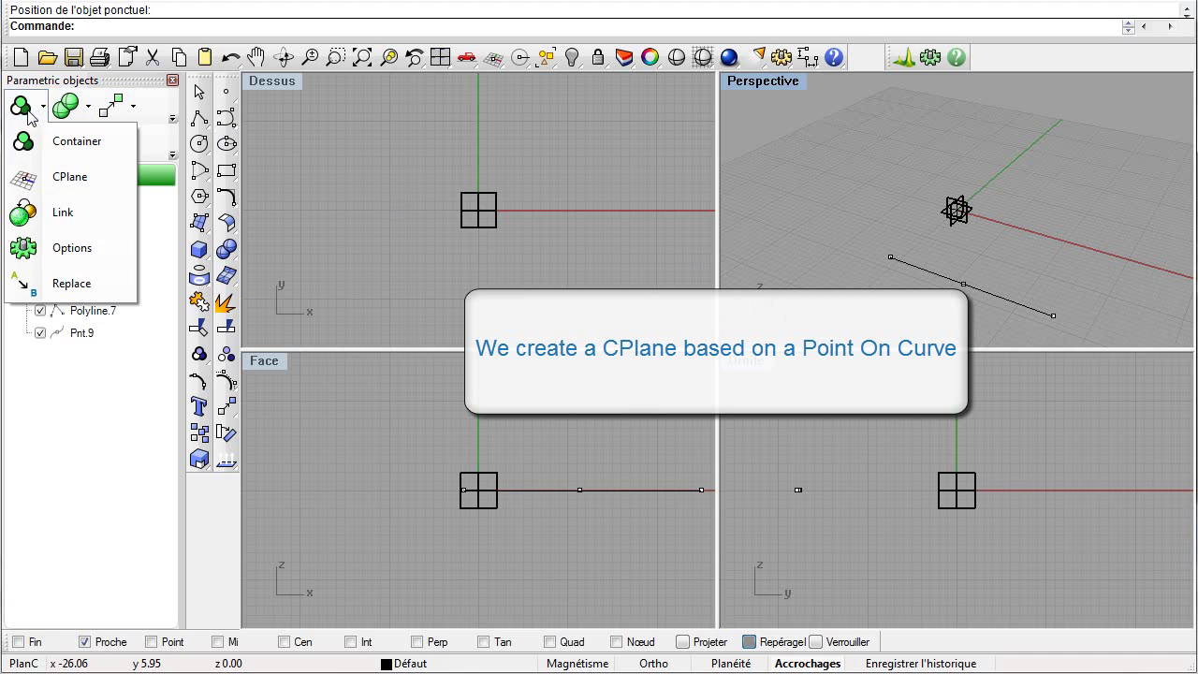
# - Create CPlane Perspective.10 anchored on Pnt.9 with the Point & XYZ method
pyautogui.click(82, 178)
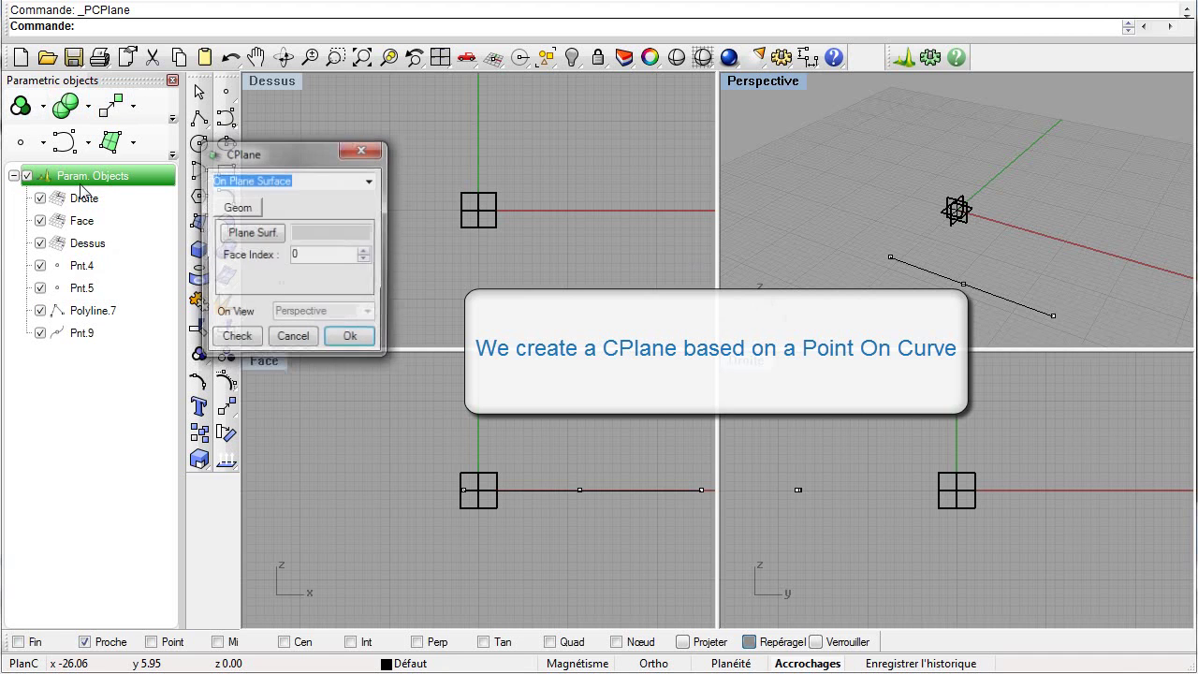
pyautogui.click(370, 182)
pyautogui.click(365, 211)
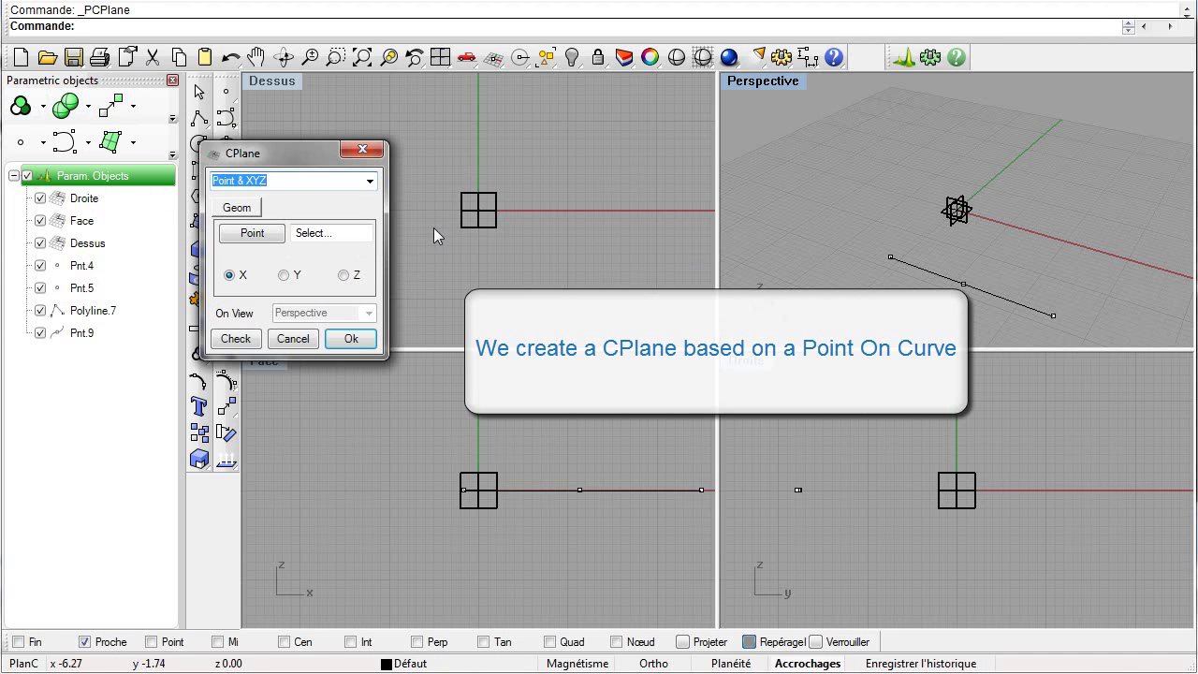
pyautogui.click(966, 283)
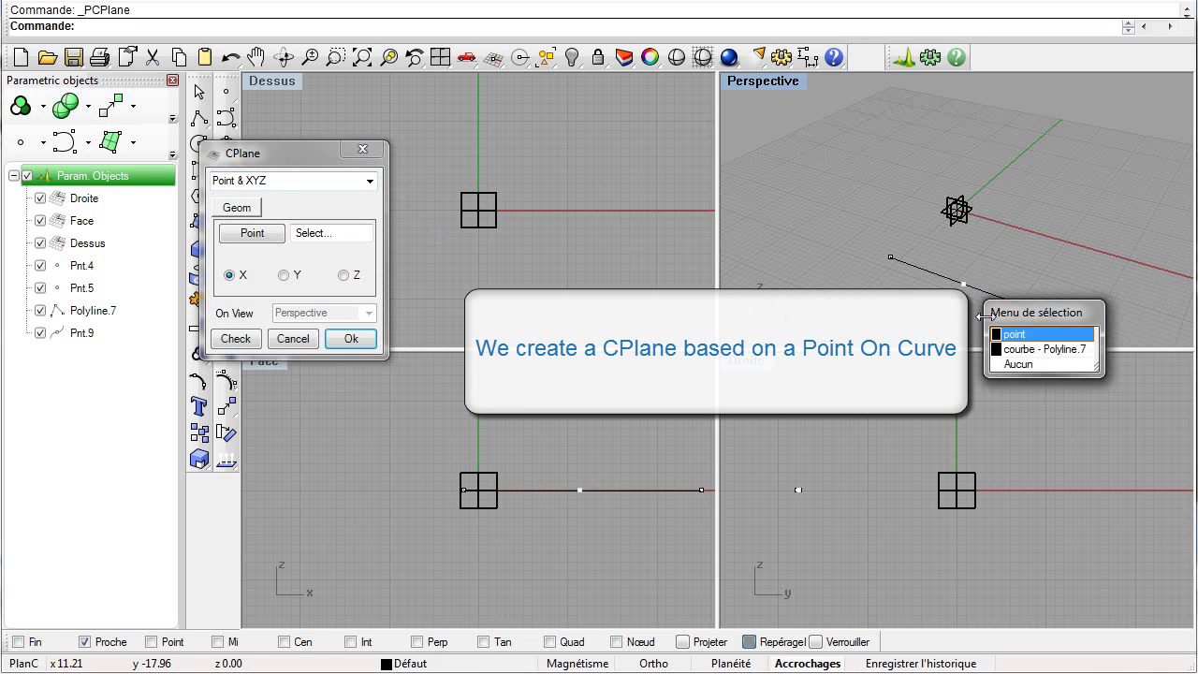
pyautogui.click(1013, 334)
pyautogui.click(343, 341)
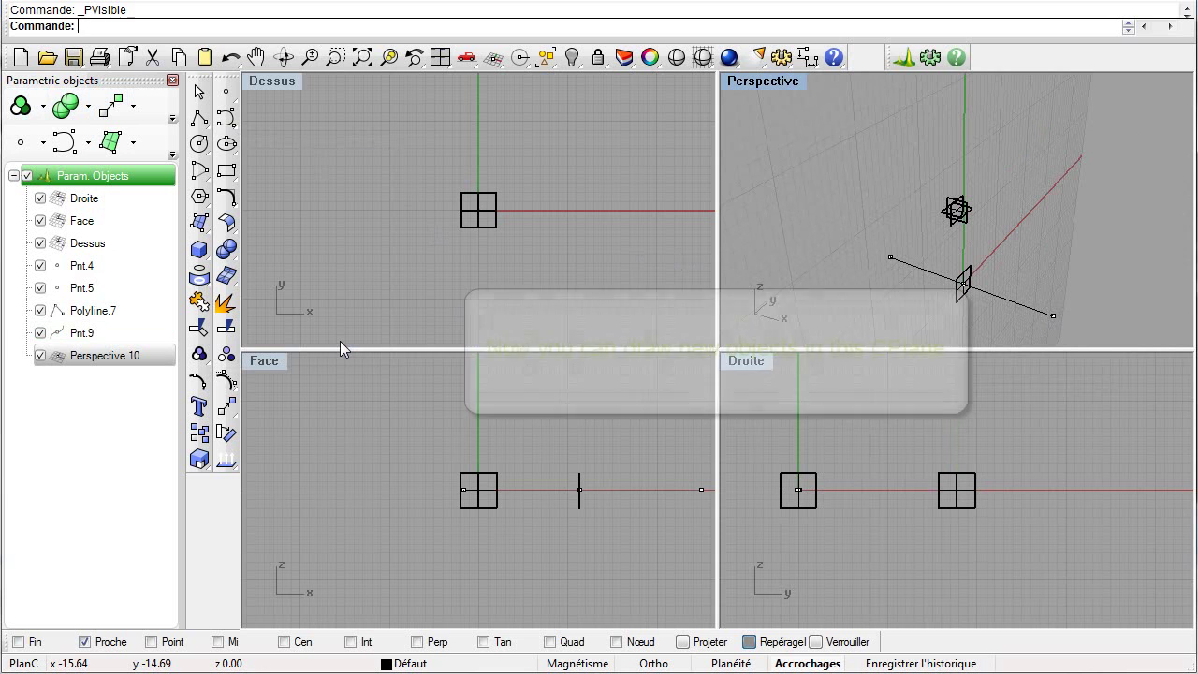
pyautogui.moveTo(857, 301); pyautogui.dragTo(741, 264, button='right')
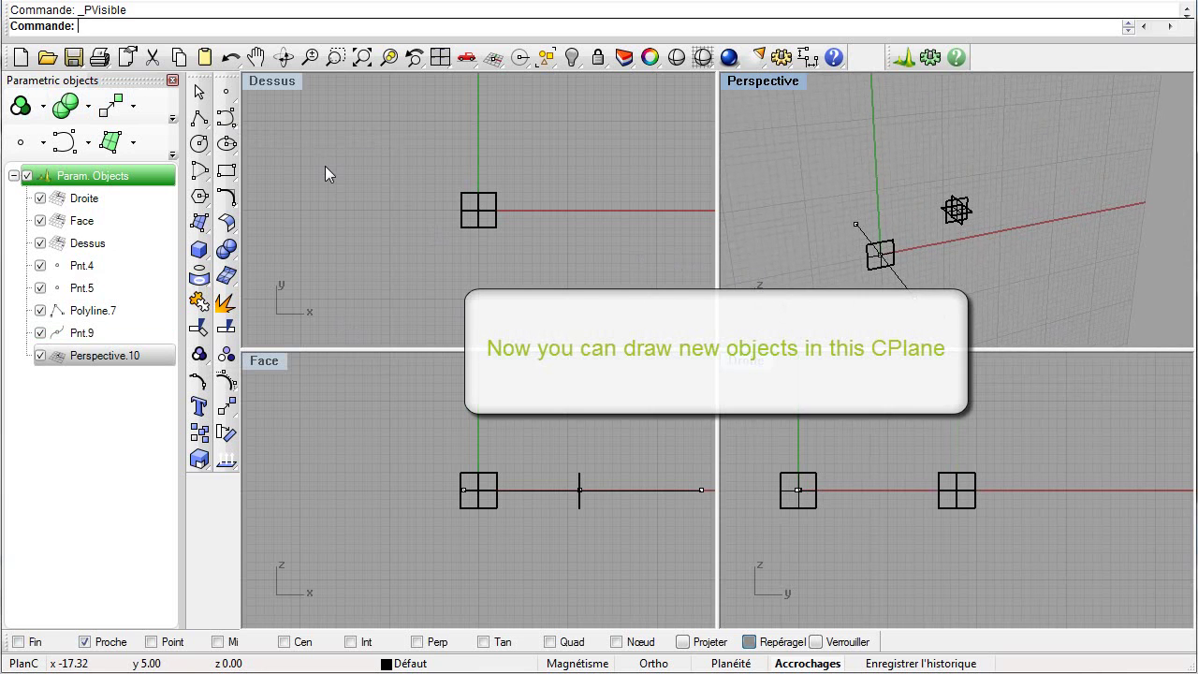
# - Draw three-point Polyline.15 in Perspective.10, inspect its points, and turn on Ortho
pyautogui.click(198, 119)
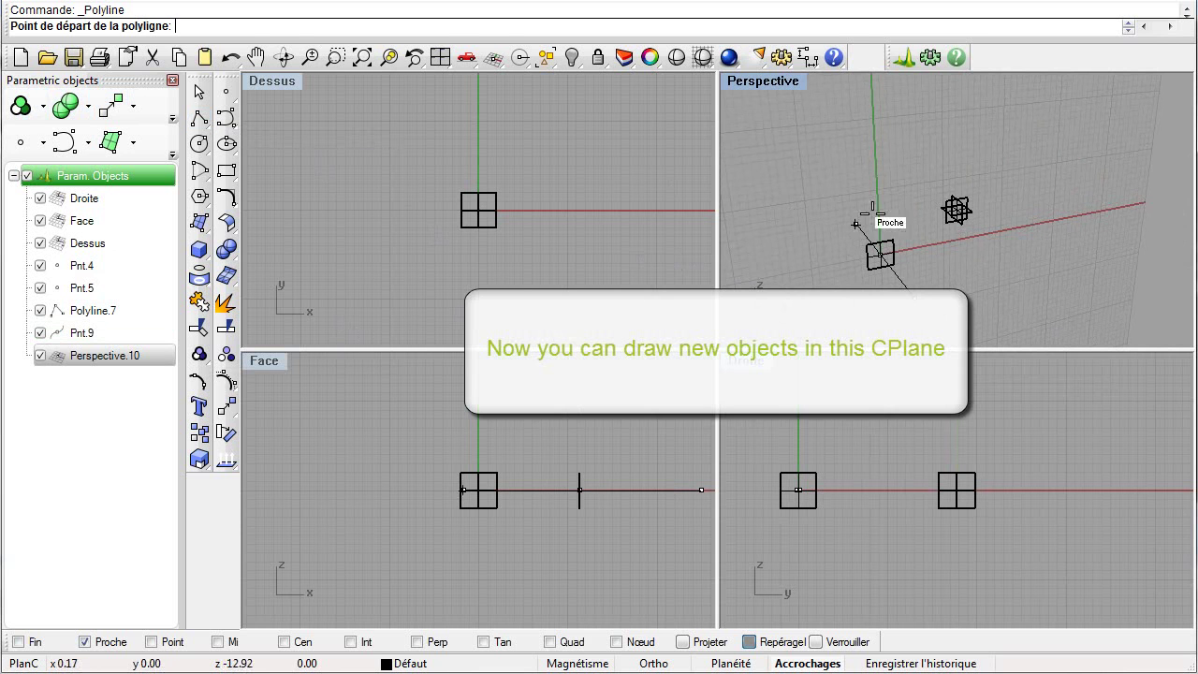
pyautogui.click(908, 203)
pyautogui.click(922, 151)
pyautogui.click(978, 165)
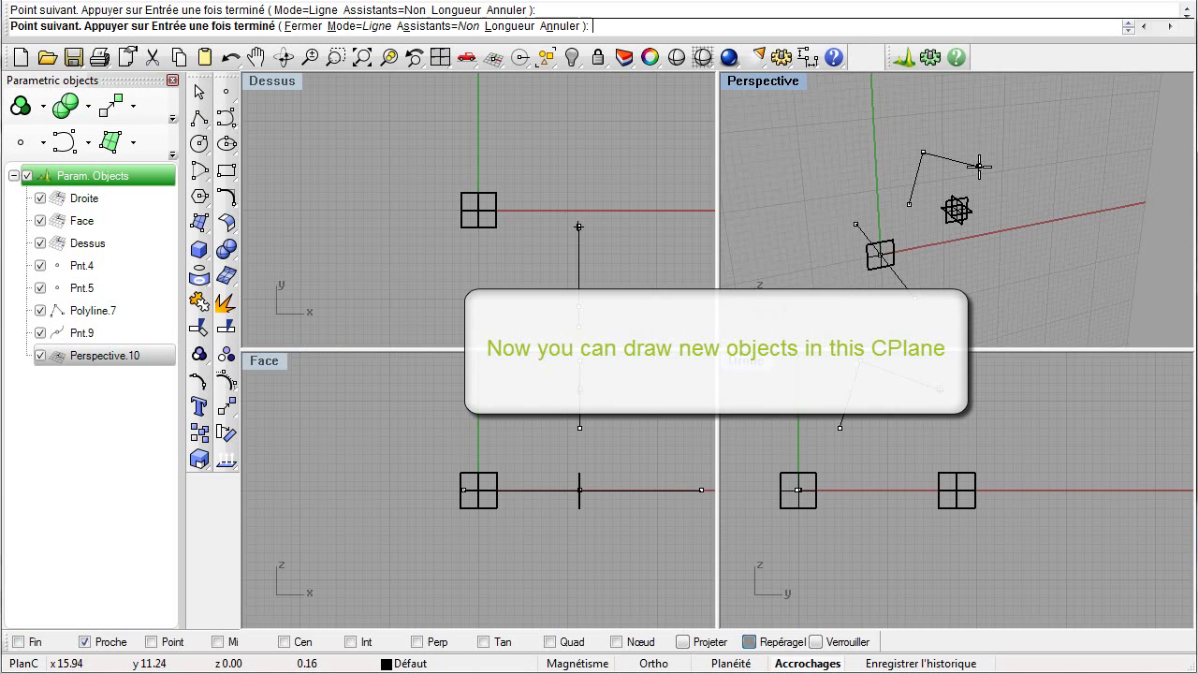
pyautogui.press('Return')
pyautogui.click(908, 205)
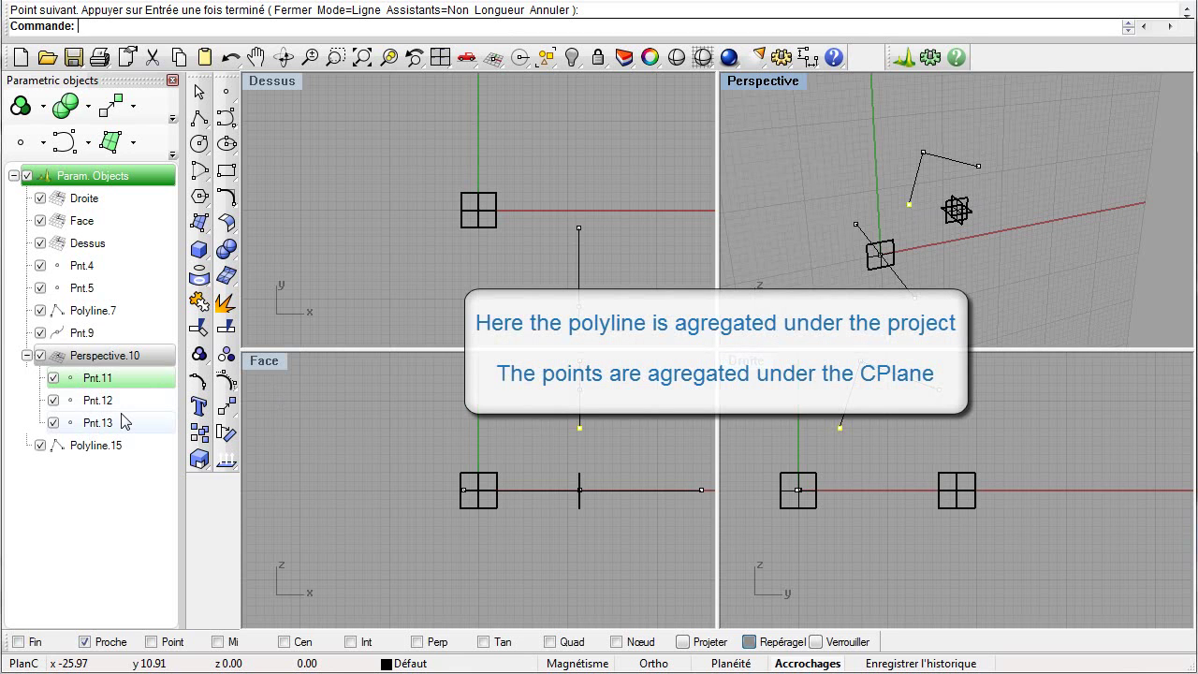
pyautogui.click(653, 664)
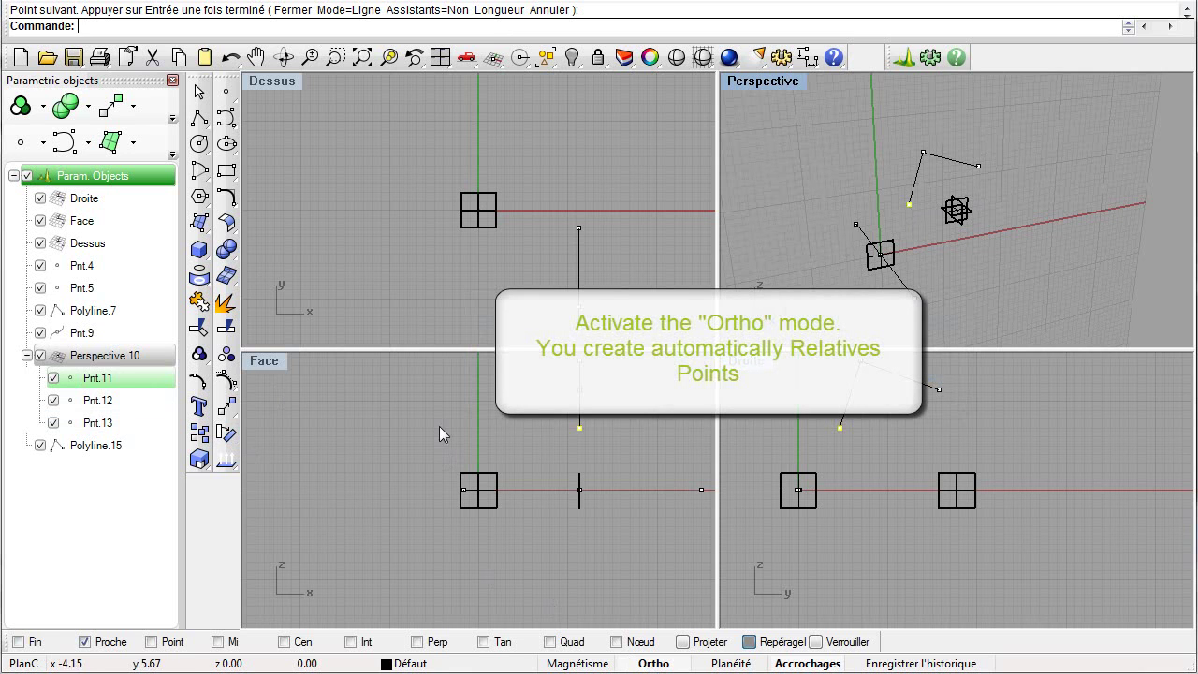
# - Draw a right-angled four-point rectangular polyline, Polyline.30, with Ortho on
pyautogui.click(199, 118)
pyautogui.click(1031, 386)
pyautogui.click(1031, 451)
pyautogui.click(1116, 451)
pyautogui.click(1116, 387)
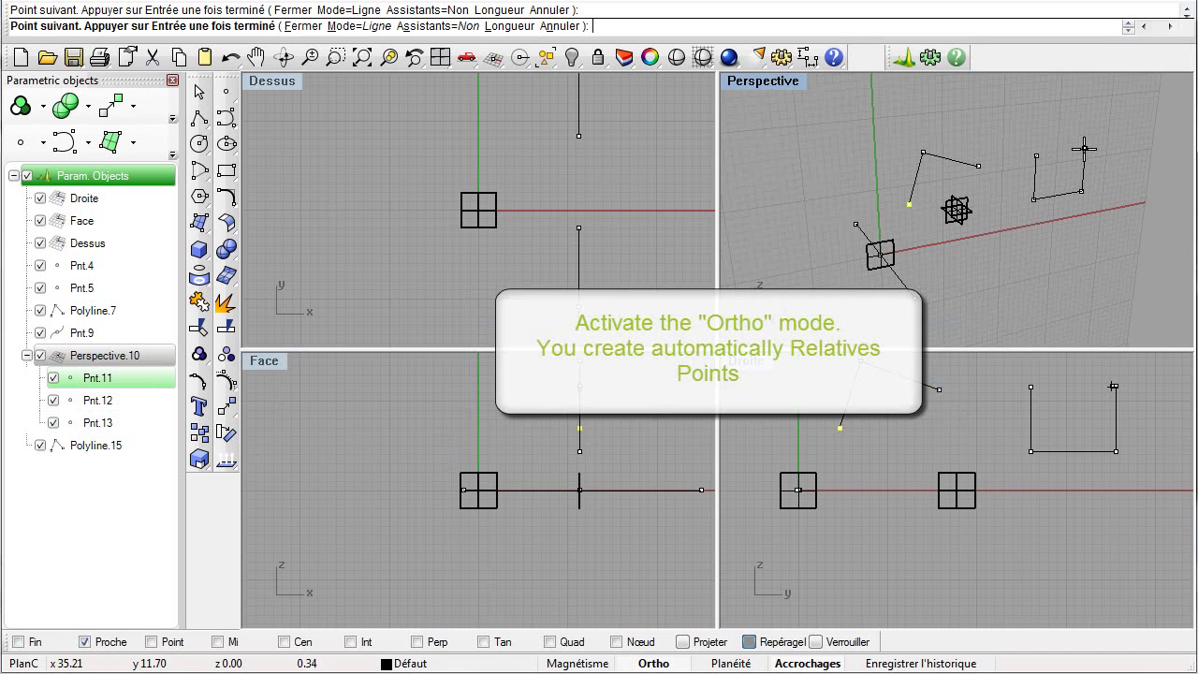
pyautogui.press('Return')
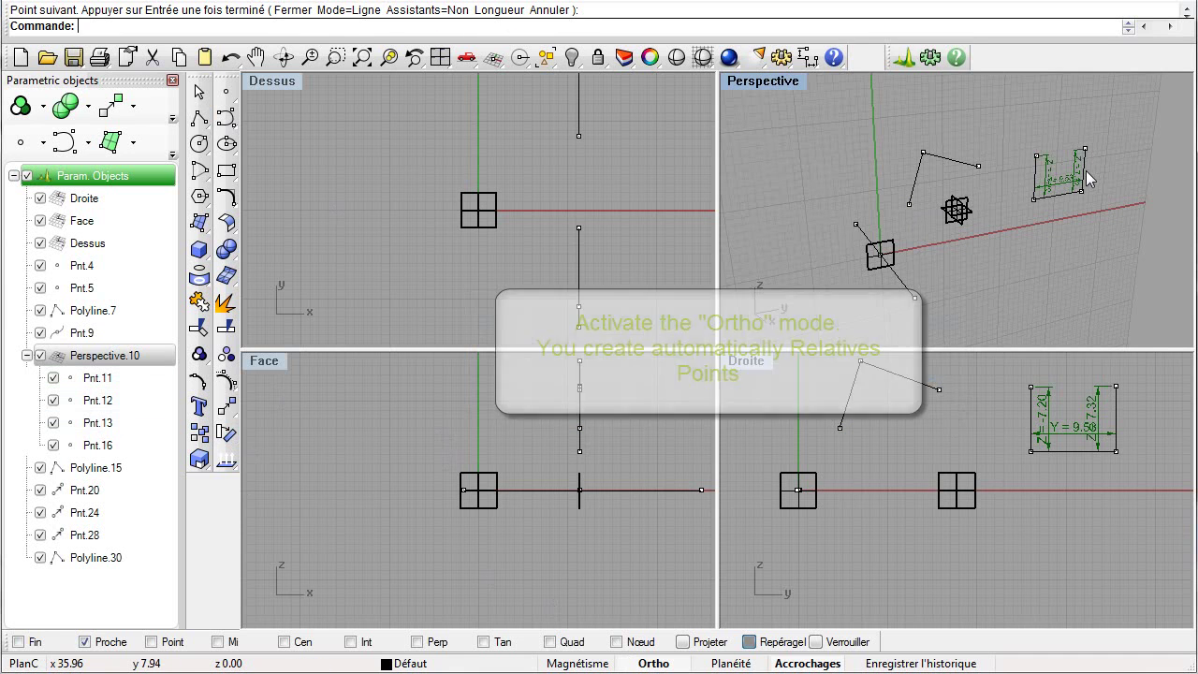
# - Select points Pnt.16, Pnt.20, Pnt.24 and Pnt.28 to check their tree placement
pyautogui.click(1036, 157)
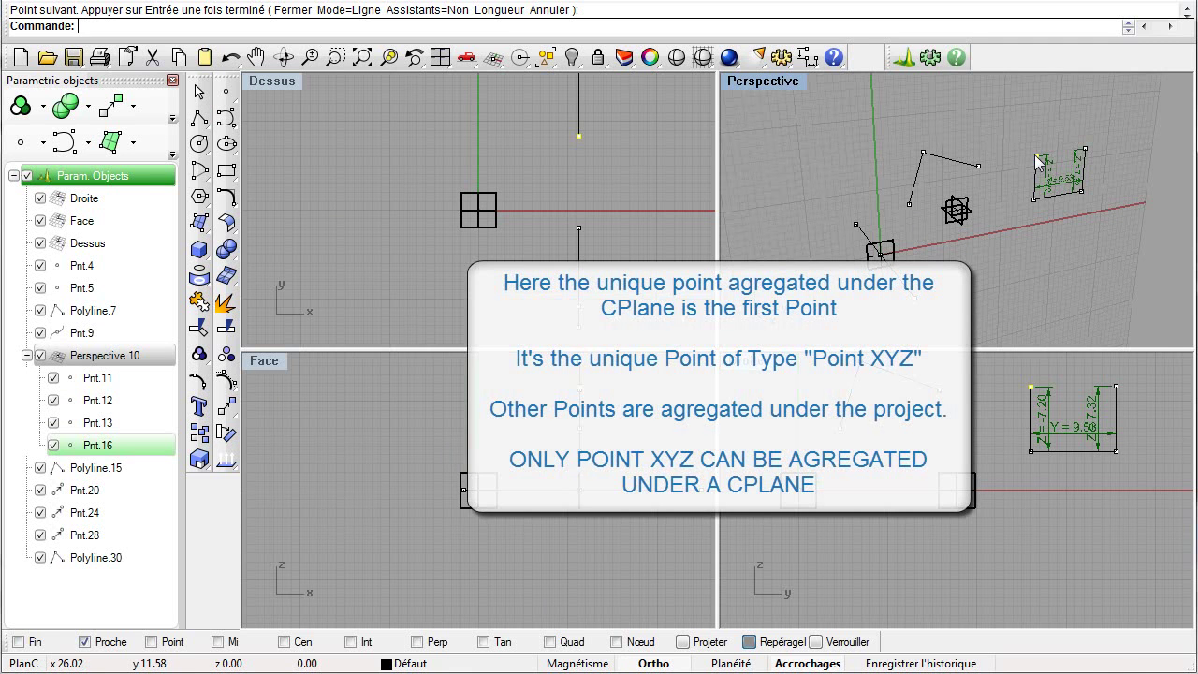
pyautogui.click(1036, 202)
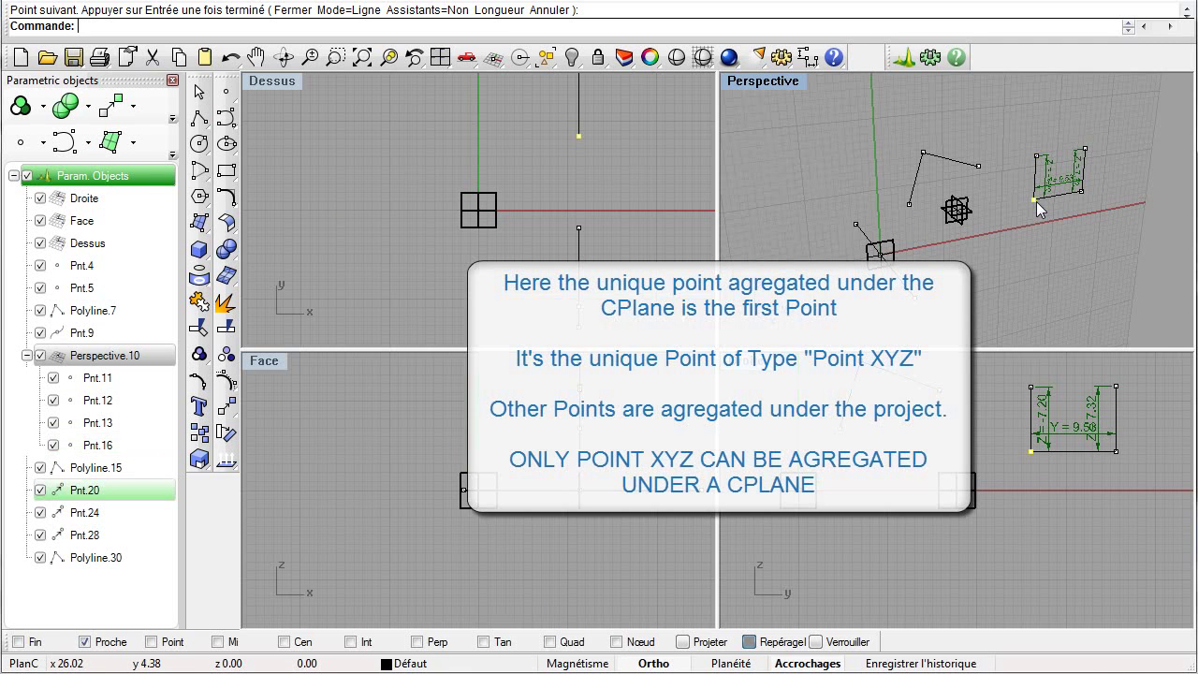
pyautogui.click(91, 514)
pyautogui.click(95, 537)
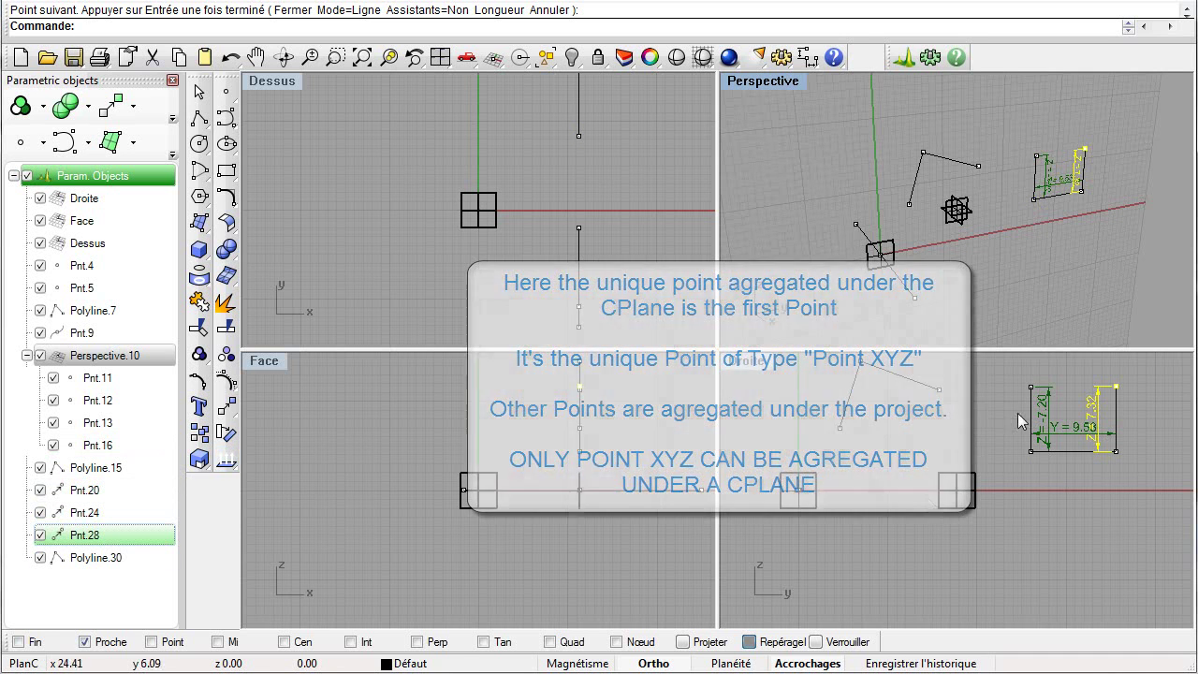
pyautogui.moveTo(865, 295); pyautogui.dragTo(871, 297, button='right')
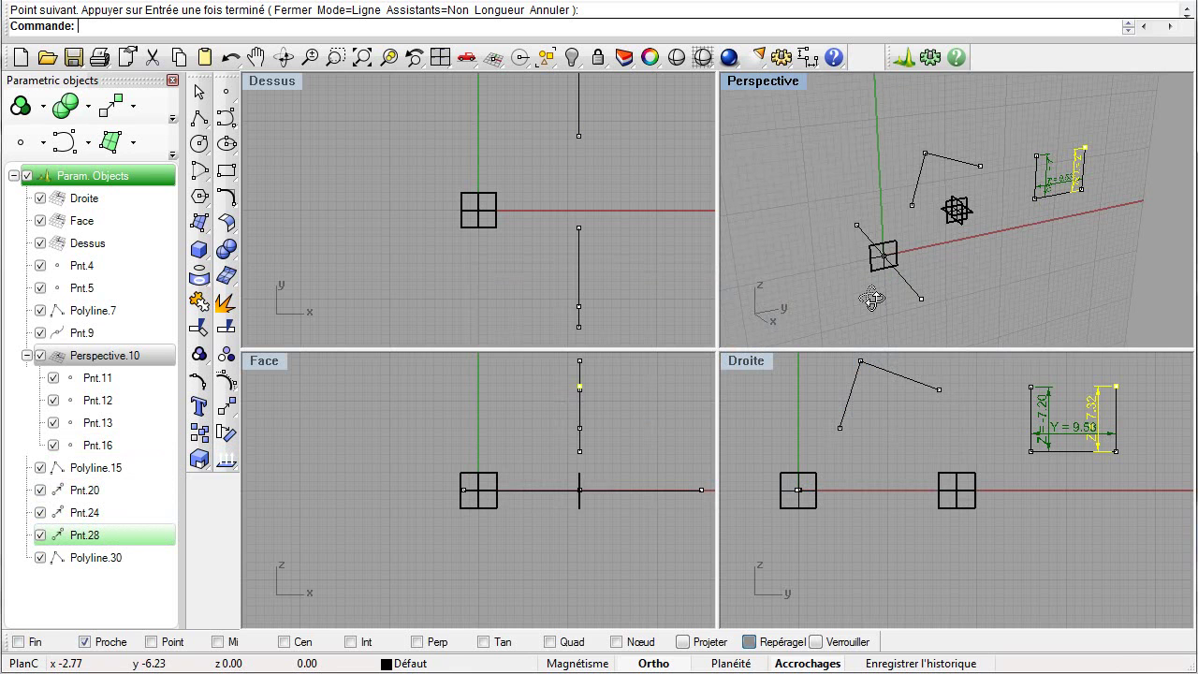
pyautogui.moveTo(871, 297); pyautogui.dragTo(968, 300, button='right')
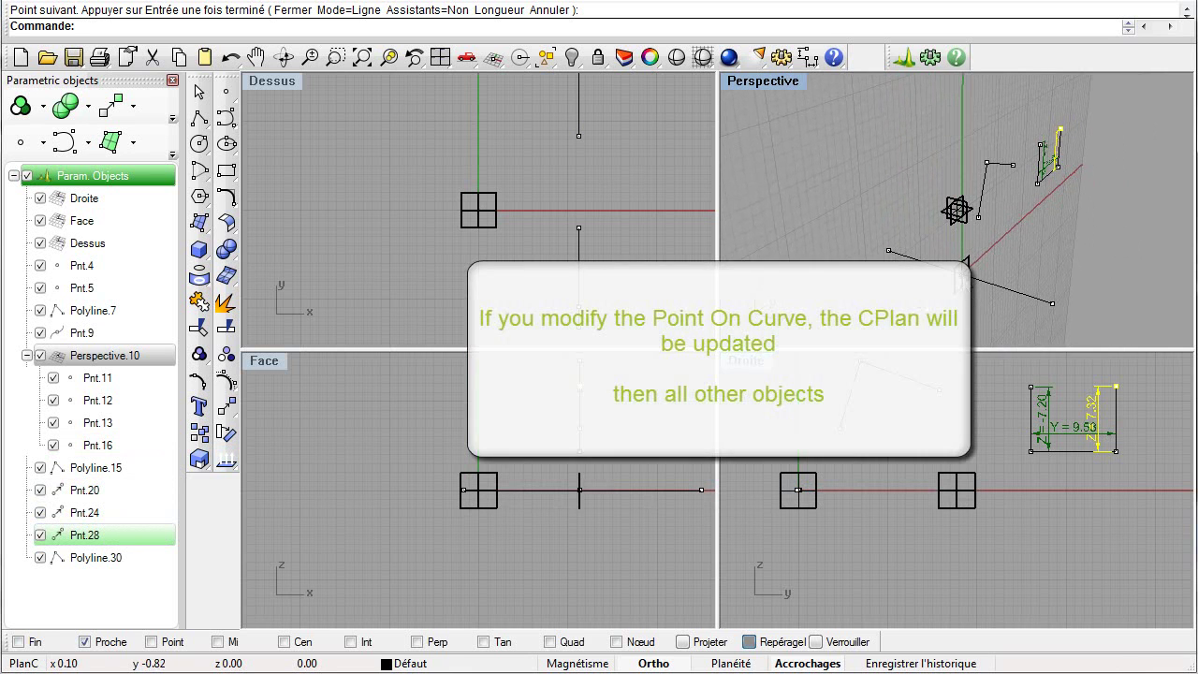
# - Drag Pnt.9 along Polyline.7 so CPlane Perspective.10 and its polylines follow
pyautogui.click(983, 291)
pyautogui.click(1030, 325)
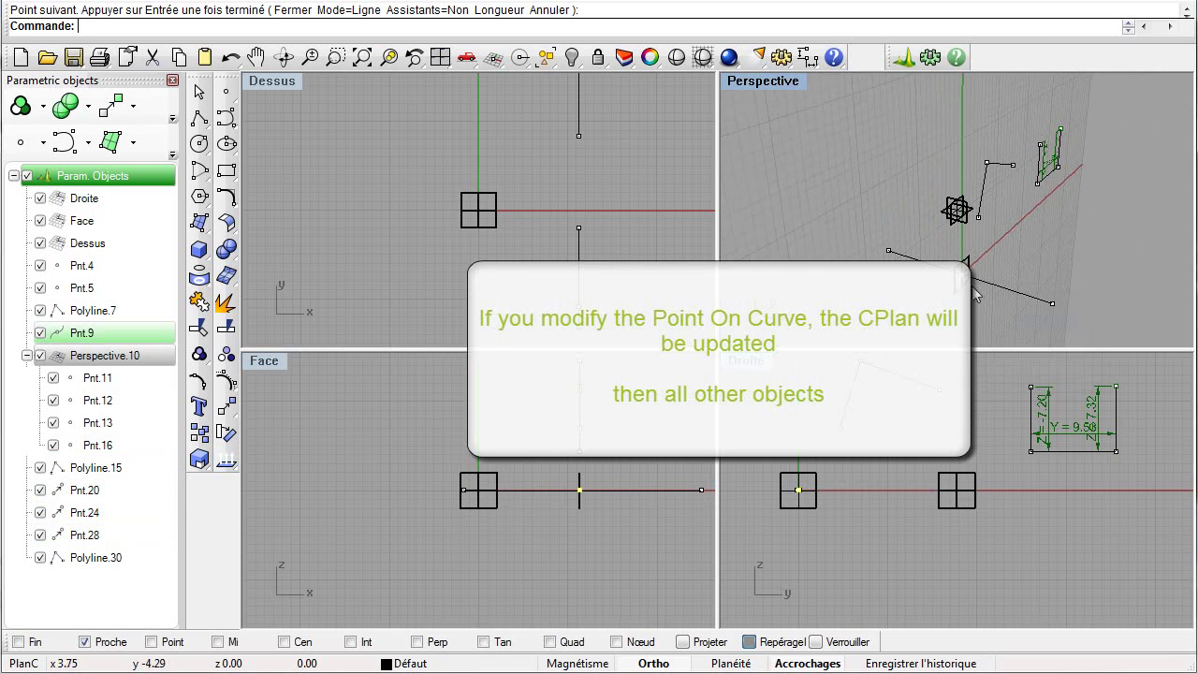
pyautogui.moveTo(967, 277); pyautogui.dragTo(1073, 300)
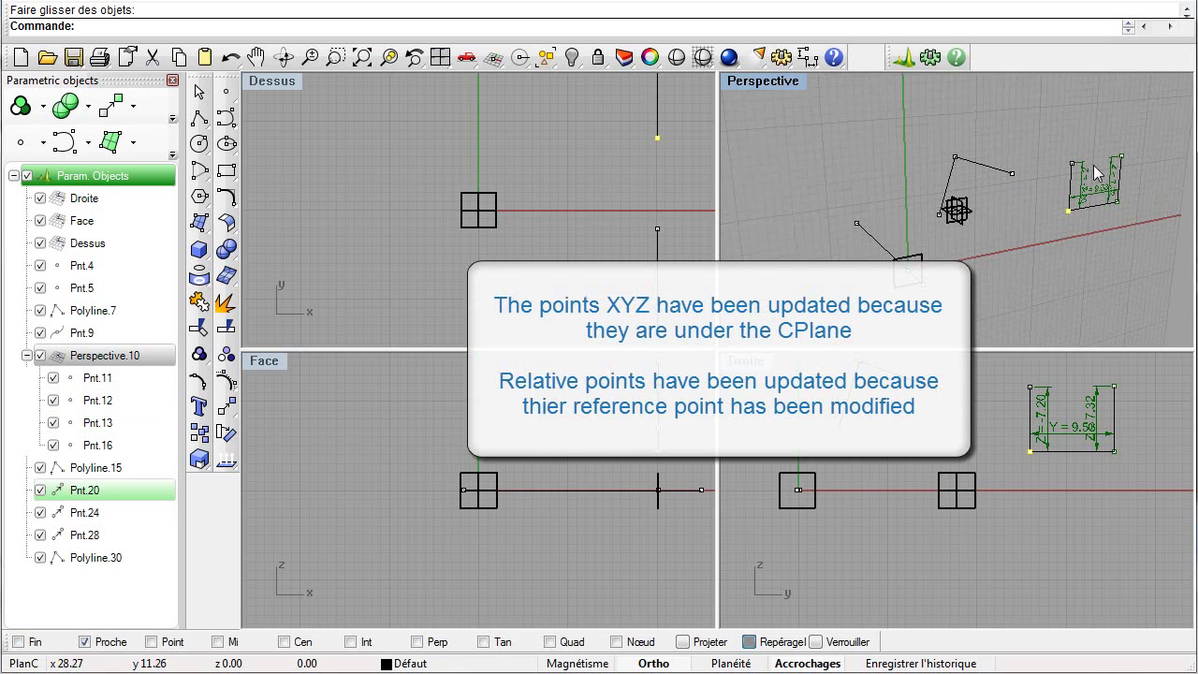
pyautogui.click(1121, 208)
pyautogui.press('Escape')
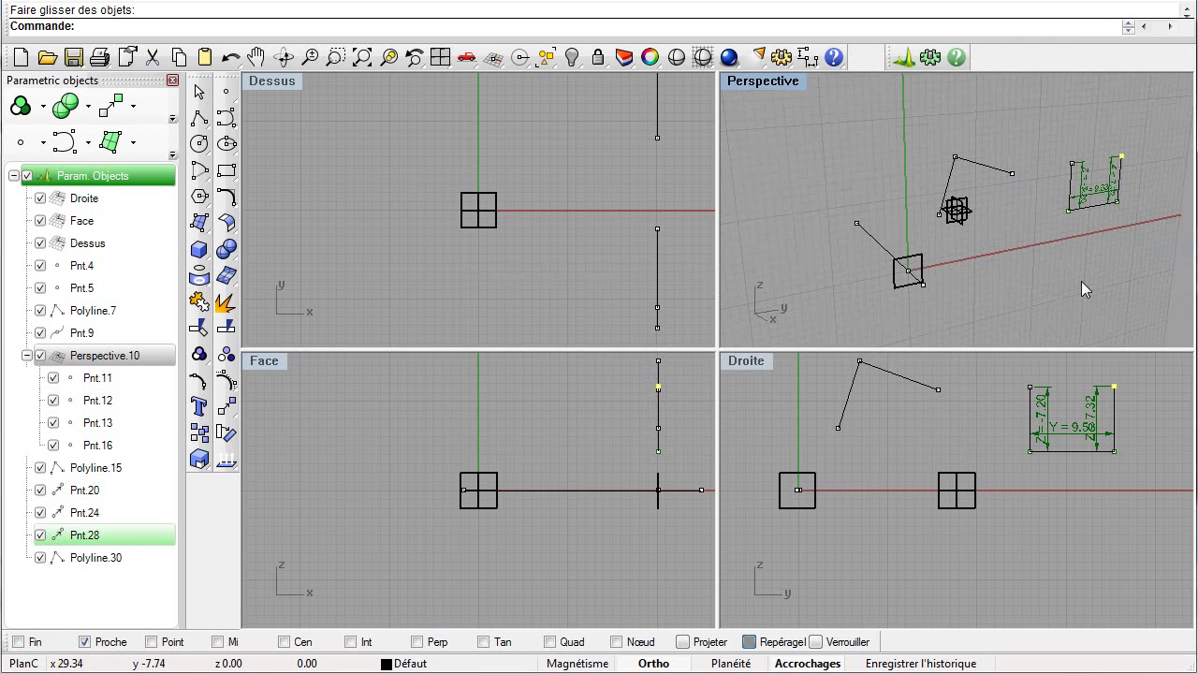
# - Drag Pnt.11 and Pnt.12 out of Perspective.10 to the project root in the tree
pyautogui.moveTo(1017, 298); pyautogui.dragTo(1126, 303, button='right')
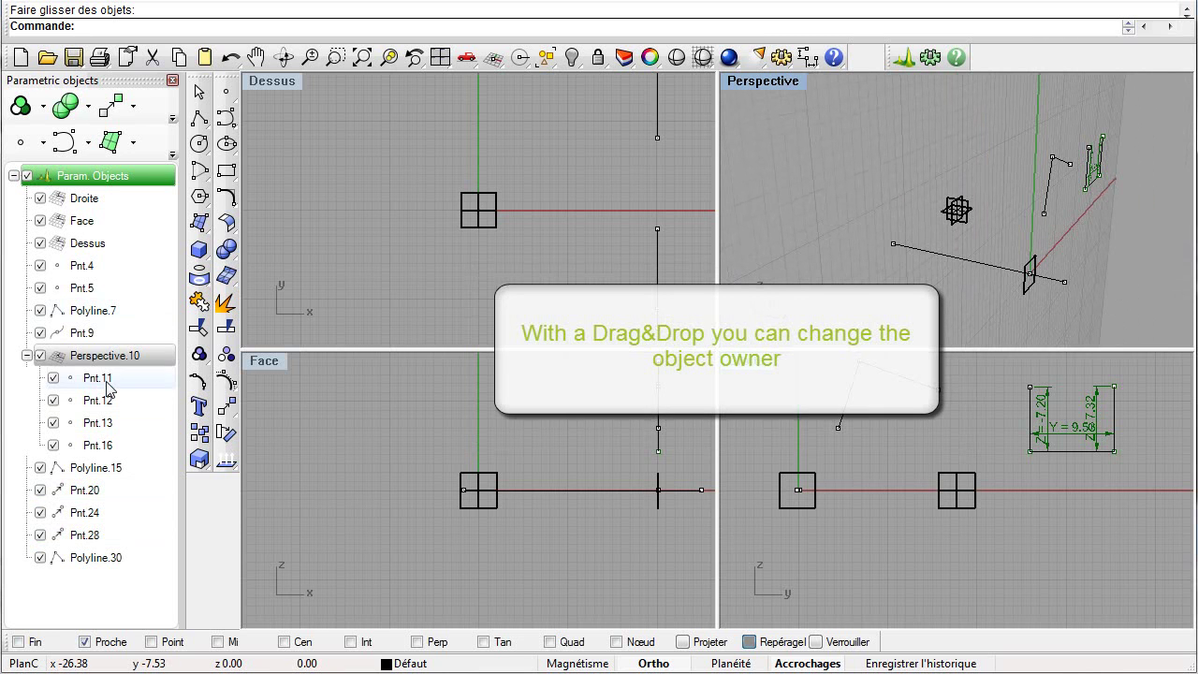
pyautogui.moveTo(108, 388); pyautogui.dragTo(116, 413)
pyautogui.moveTo(121, 590); pyautogui.dragTo(122, 590)
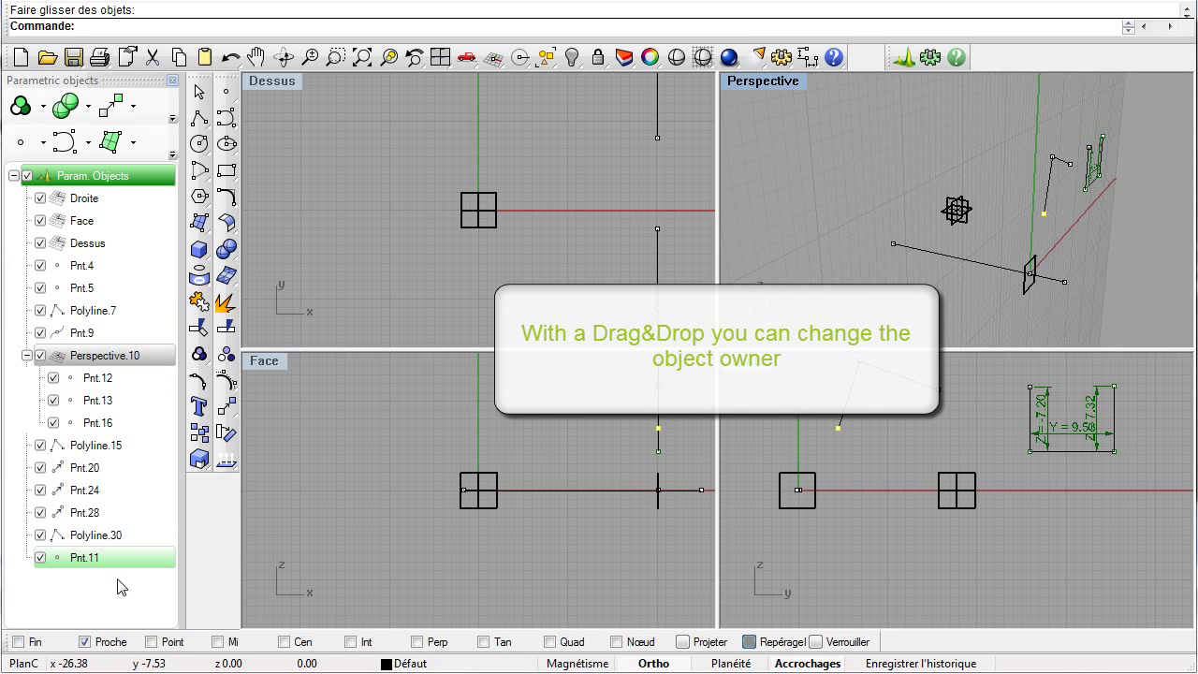
pyautogui.moveTo(98, 379); pyautogui.dragTo(97, 404)
pyautogui.moveTo(98, 562); pyautogui.dragTo(101, 584)
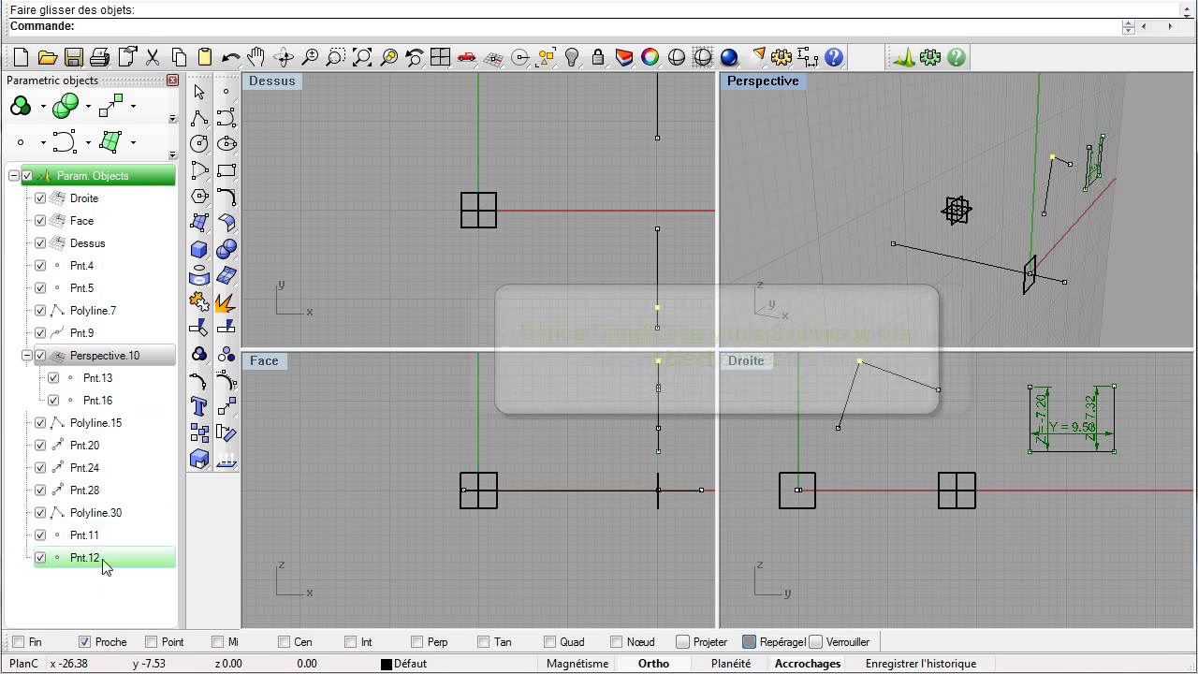
# - Slide Pnt.9 left along the line; Pnt.11 and Pnt.12 stay put while Pnt.13 follows
pyautogui.click(1030, 274)
pyautogui.moveTo(1030, 274); pyautogui.dragTo(995, 262)
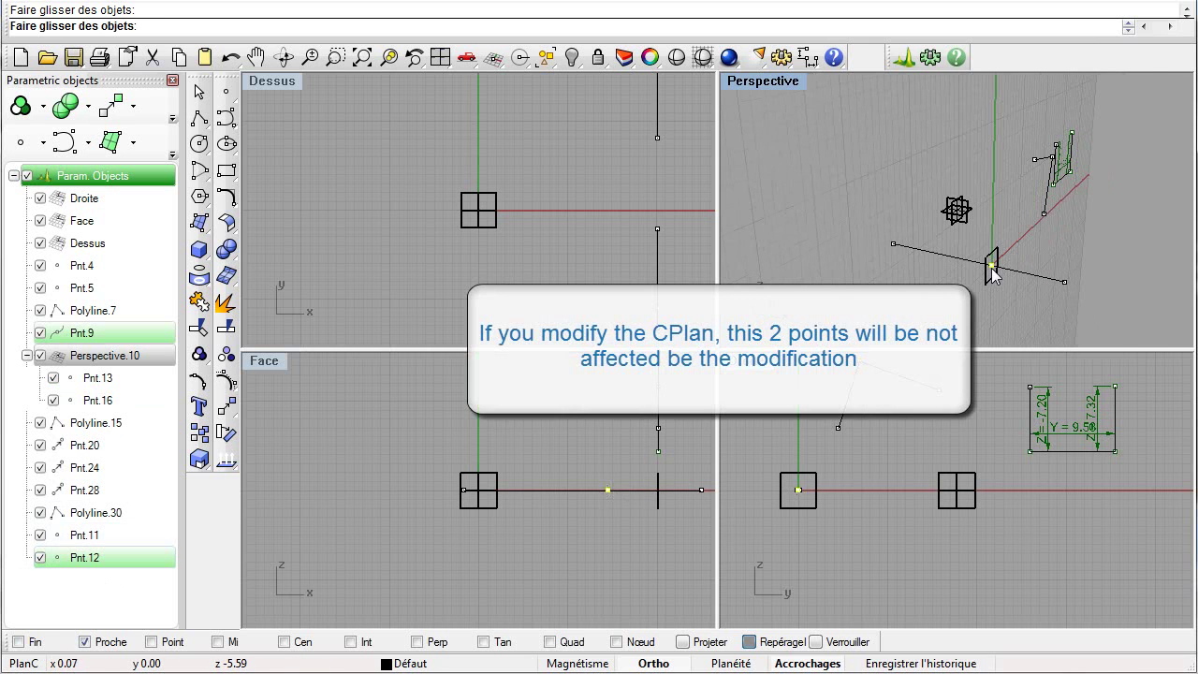
pyautogui.moveTo(1088, 235); pyautogui.dragTo(983, 307, button='right')
pyautogui.click(119, 537)
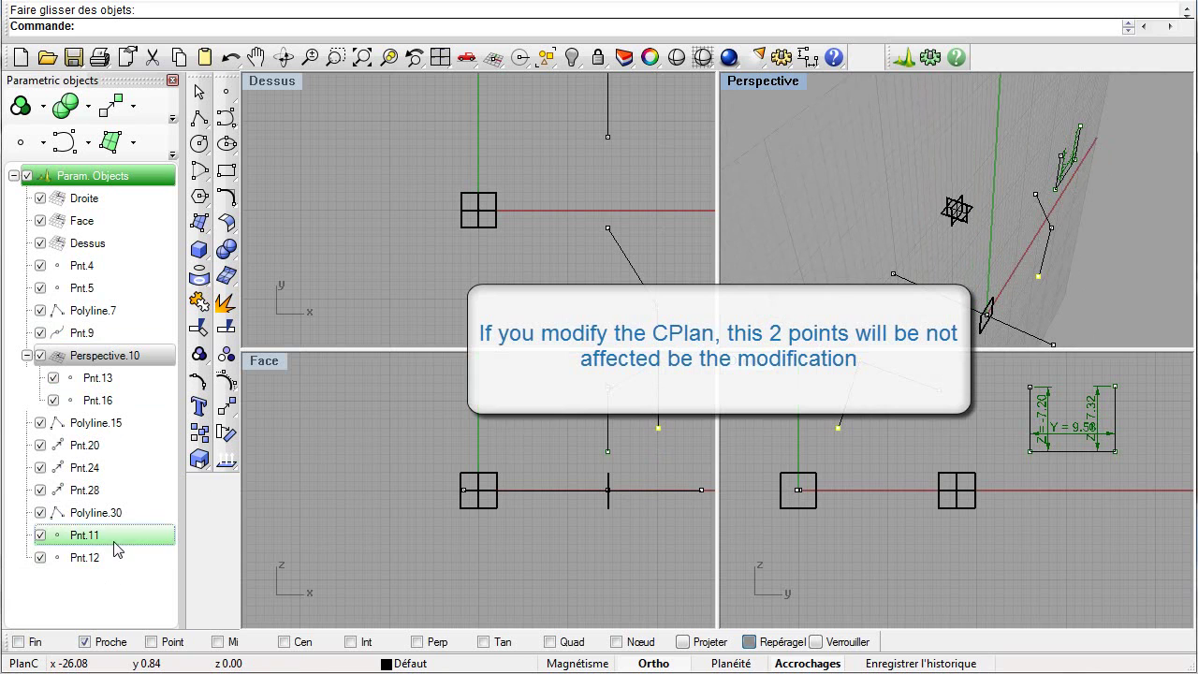
pyautogui.click(119, 558)
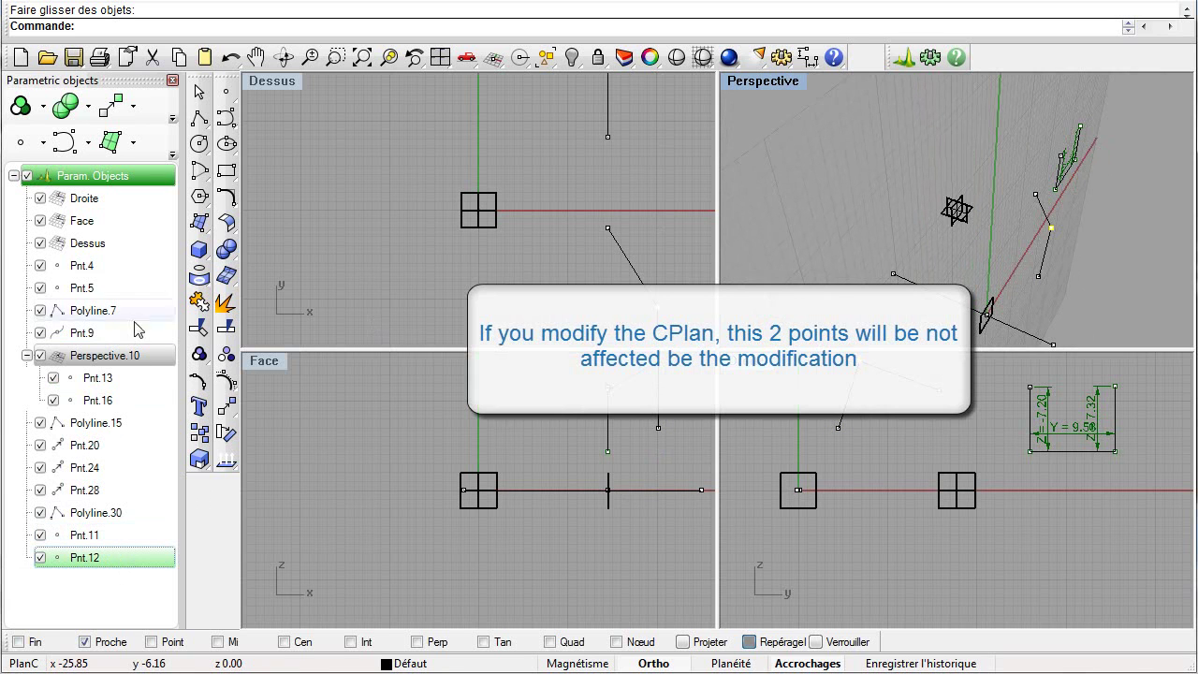
pyautogui.click(128, 379)
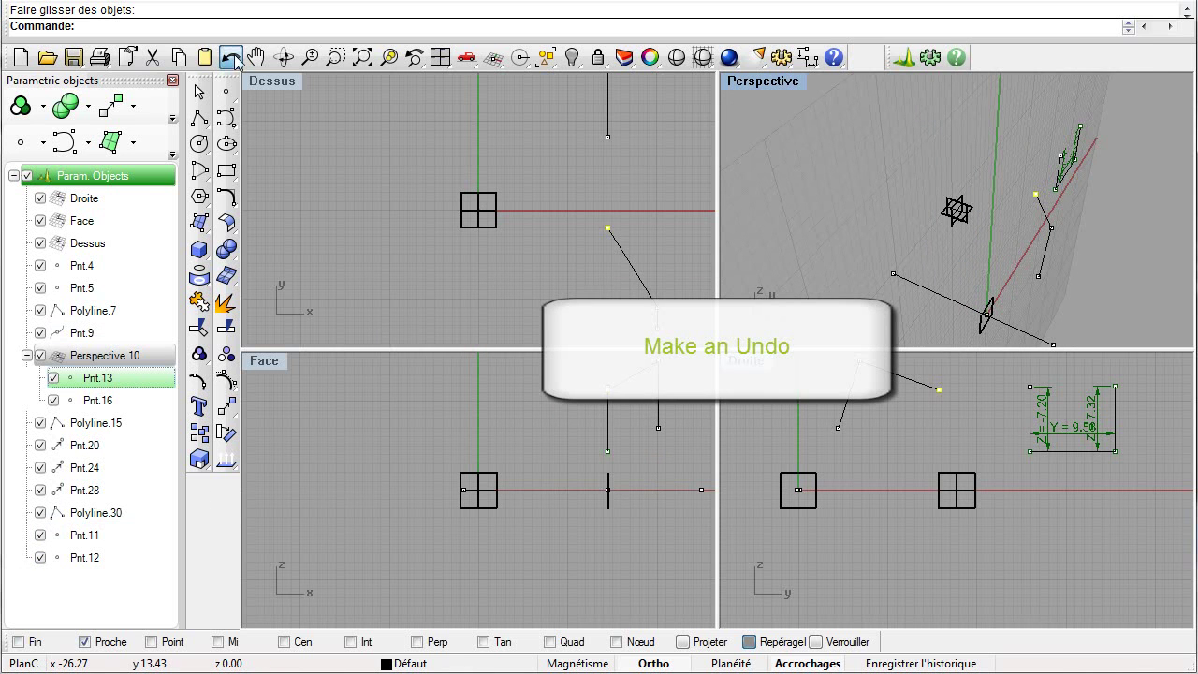
# - Undo the Pnt.9 move and put Pnt.11 and Pnt.12 back under Perspective.10
pyautogui.click(231, 58)
pyautogui.moveTo(933, 297); pyautogui.dragTo(870, 227, button='right')
pyautogui.click(74, 535)
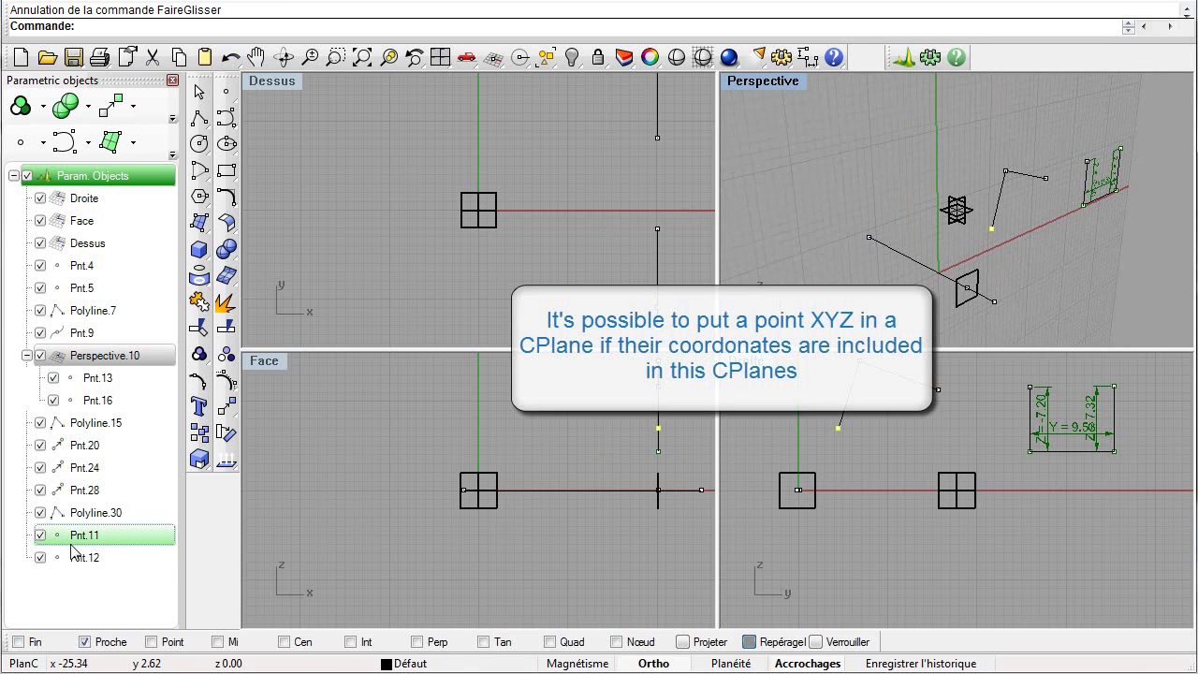
pyautogui.click(83, 565)
pyautogui.click(91, 543)
pyautogui.moveTo(142, 363); pyautogui.dragTo(141, 365)
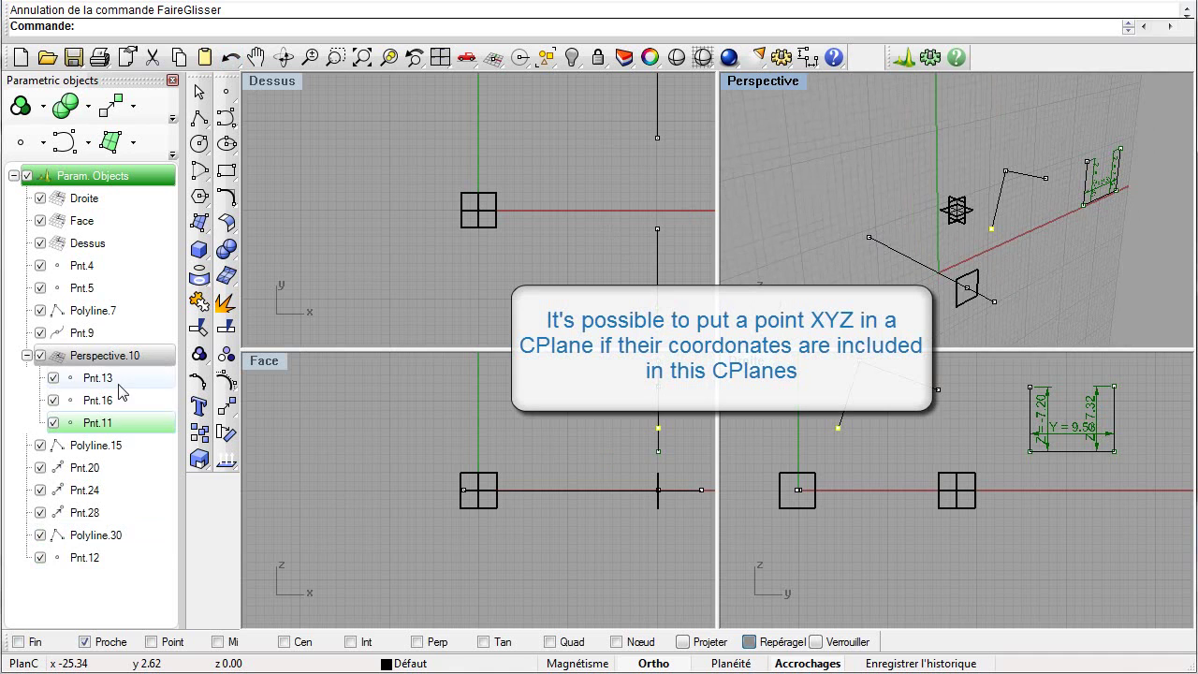
pyautogui.moveTo(93, 562); pyautogui.dragTo(145, 545)
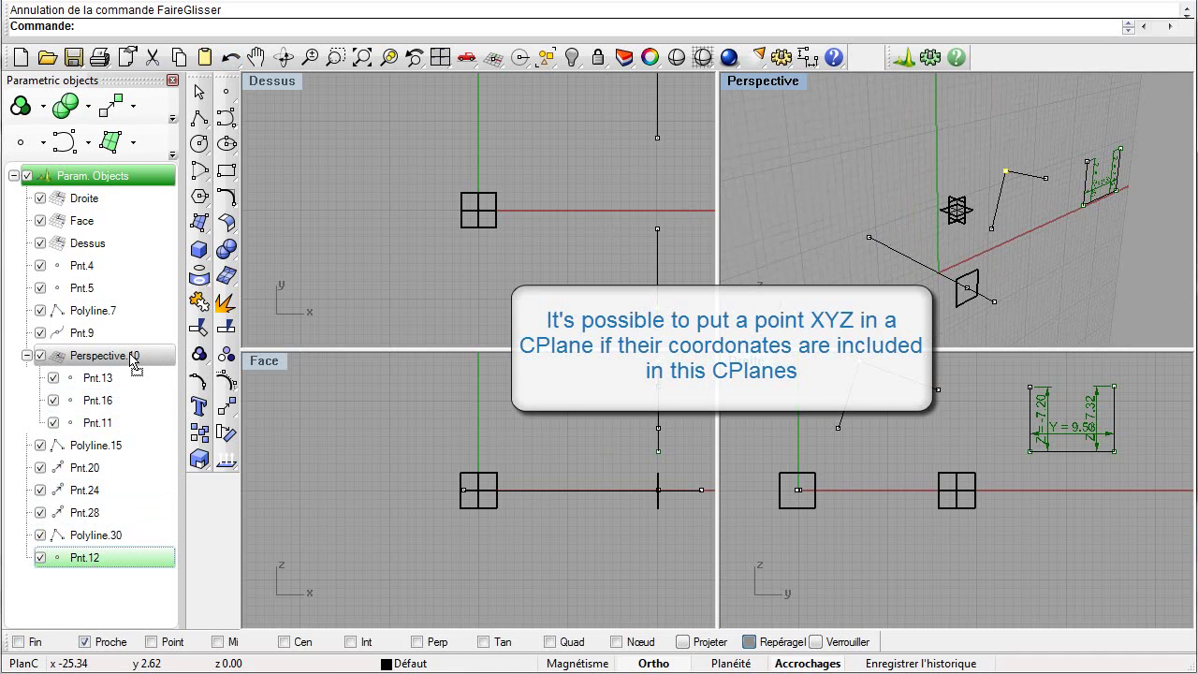
pyautogui.moveTo(133, 362); pyautogui.dragTo(133, 362)
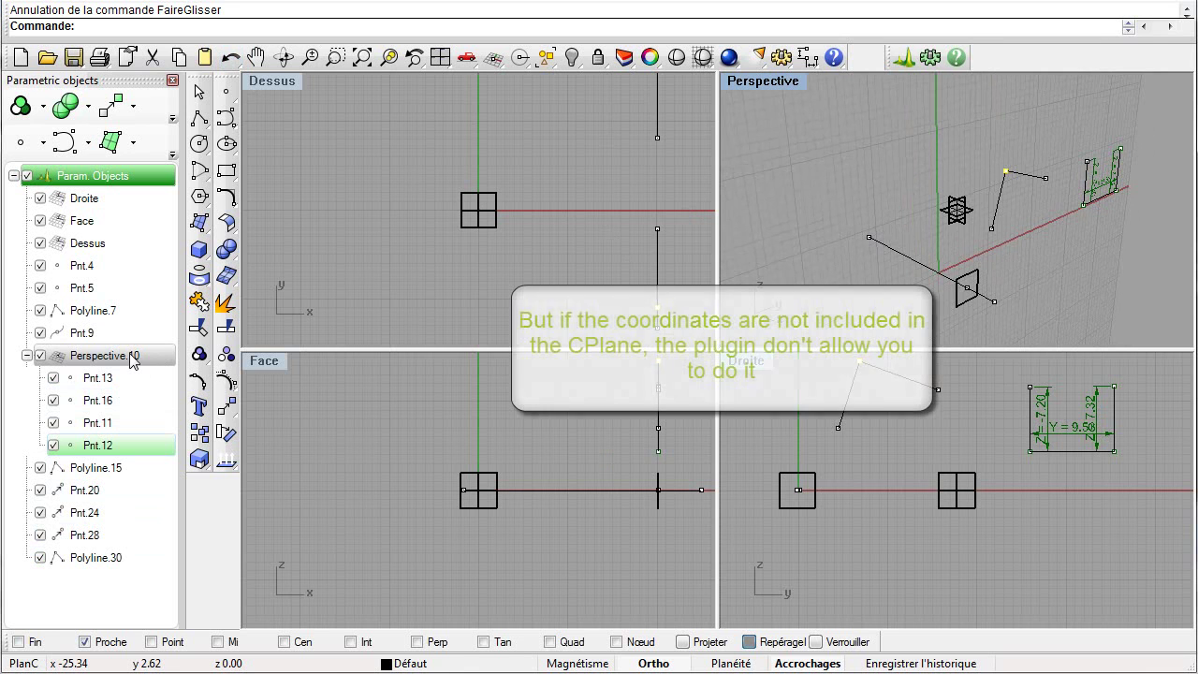
# - Pick Pnt.4 at the polyline's end and try placing it under the Perspective.10 CPlane
pyautogui.click(871, 237)
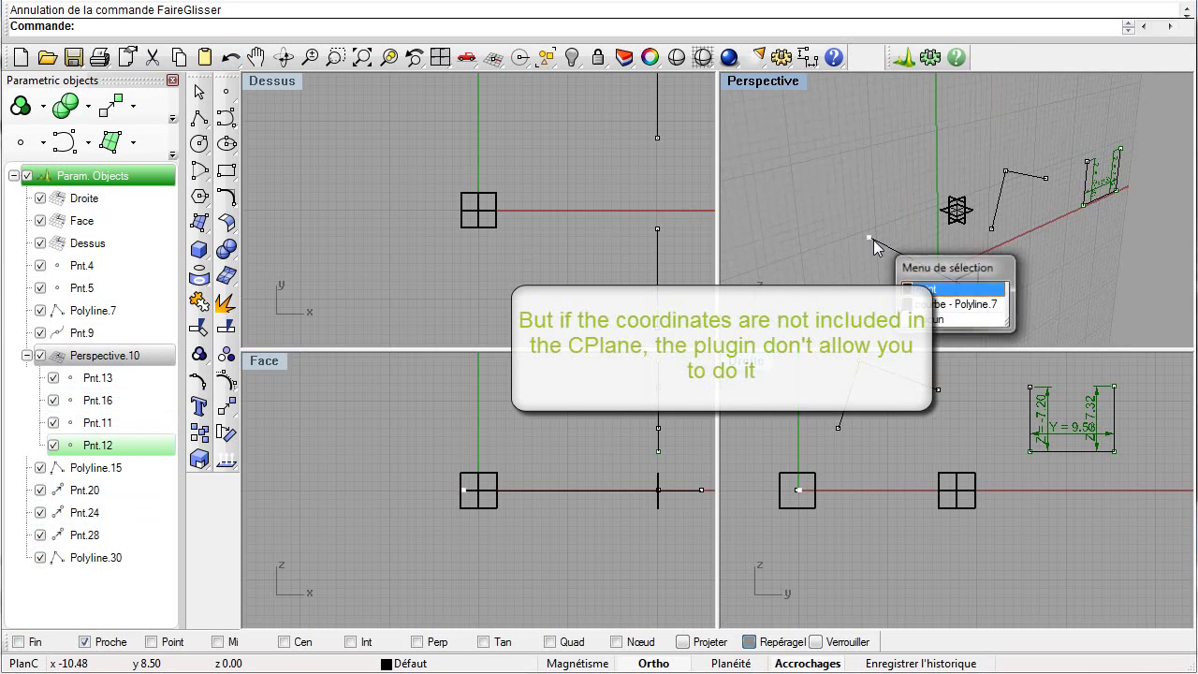
pyautogui.click(901, 286)
pyautogui.moveTo(116, 272); pyautogui.dragTo(123, 313)
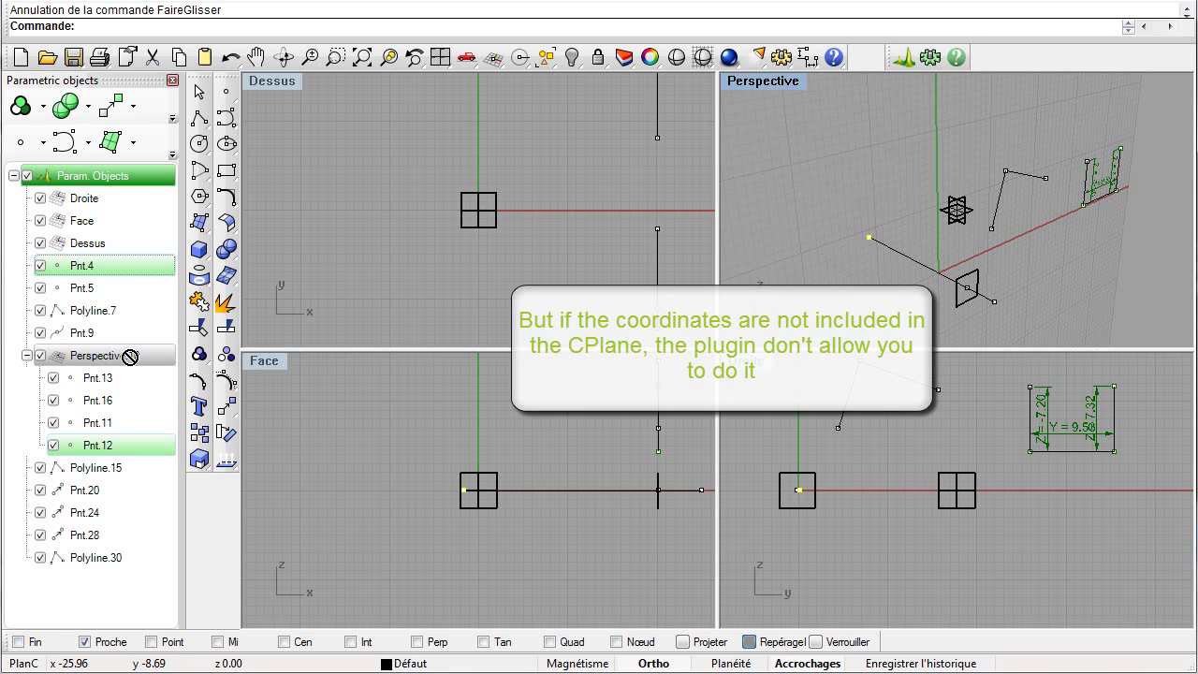